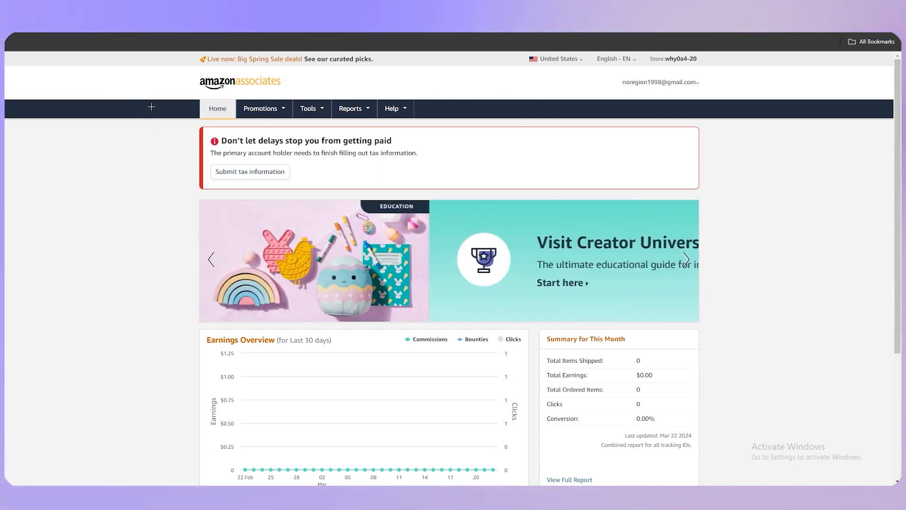
Step: Scroll through the Amazon Associates home dashboard to review the banners and earnings overview
{"action": "scroll", "coordinate": [831, 321], "scroll_direction": "down", "scroll_amount": 2}
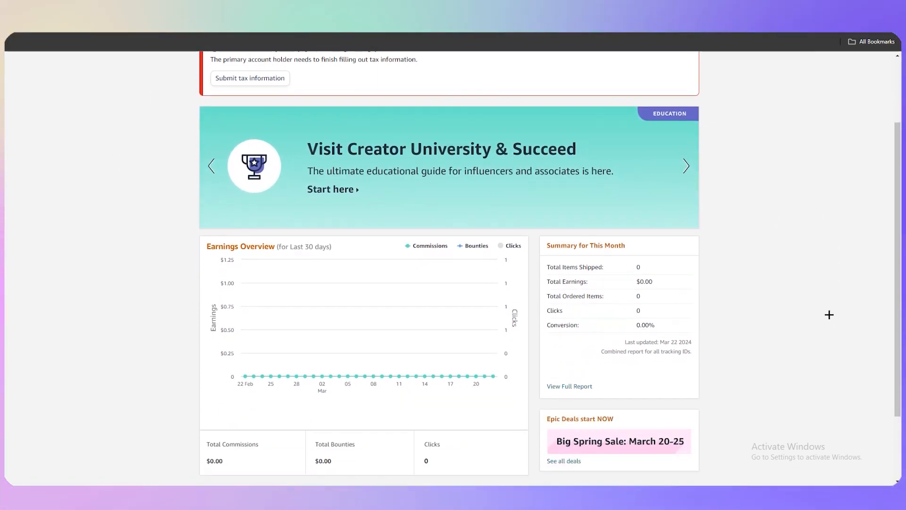
{"action": "scroll", "coordinate": [752, 305], "scroll_direction": "up", "scroll_amount": 2}
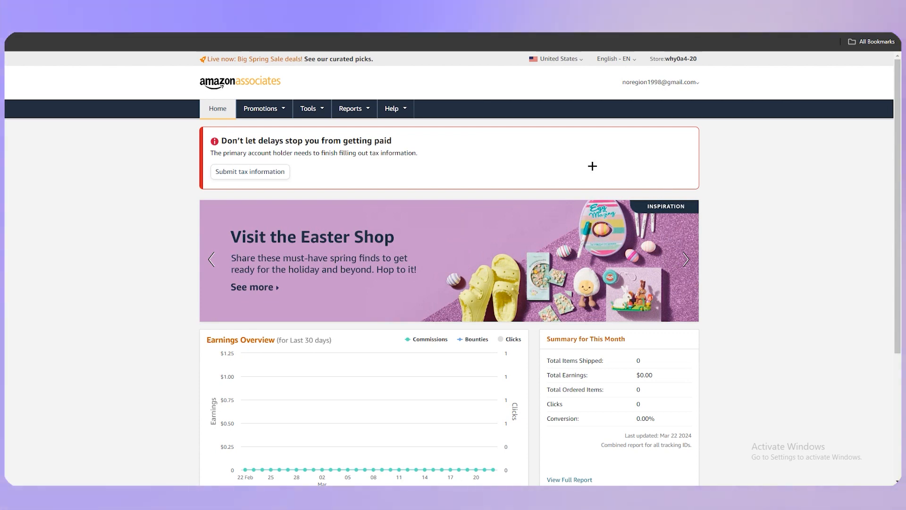
{"action": "scroll", "coordinate": [591, 166], "scroll_direction": "down", "scroll_amount": 1}
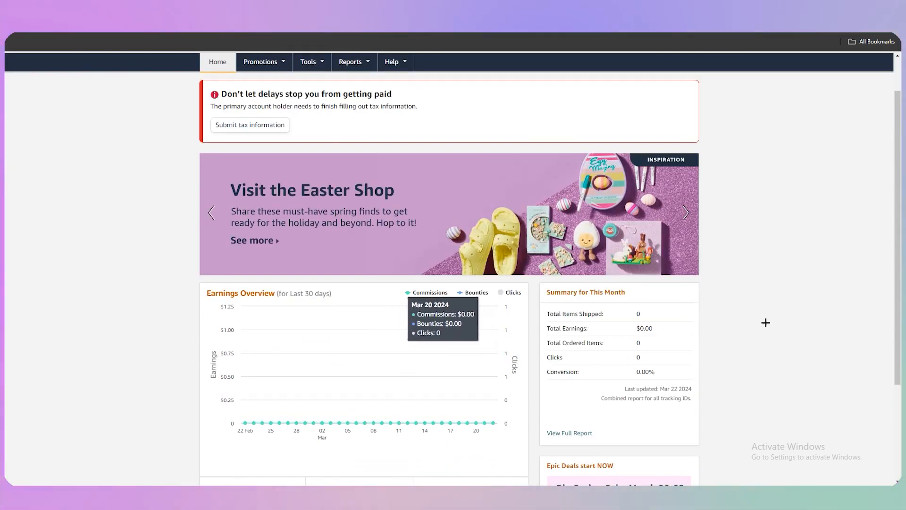
{"action": "scroll", "coordinate": [638, 317], "scroll_direction": "down", "scroll_amount": 2}
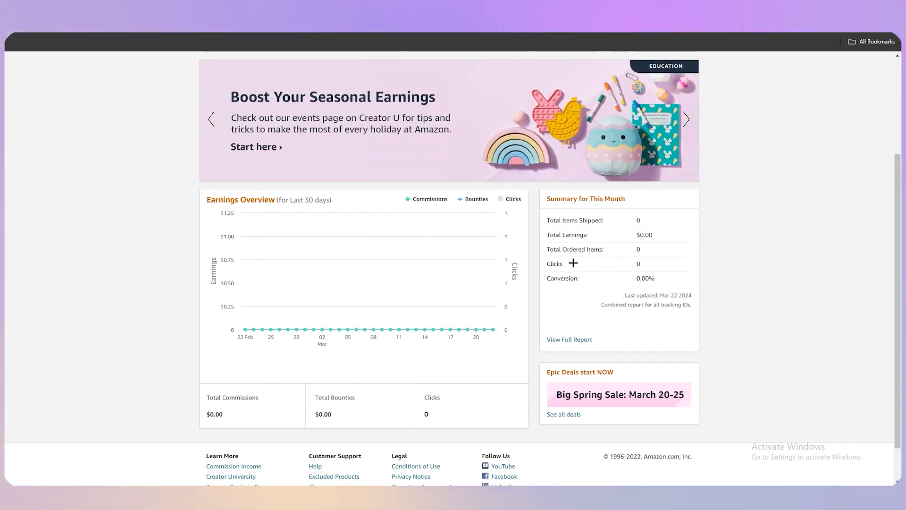
{"action": "scroll", "coordinate": [694, 266], "scroll_direction": "up", "scroll_amount": 2}
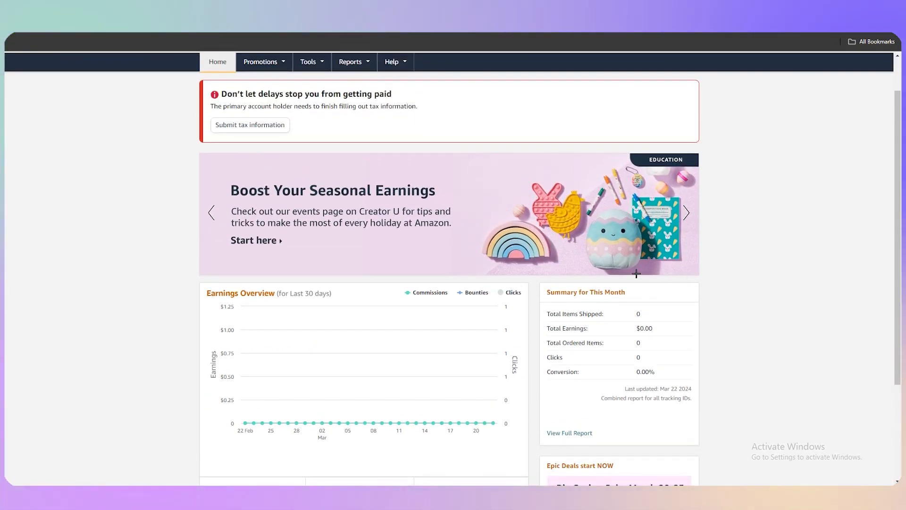
{"action": "scroll", "coordinate": [550, 281], "scroll_direction": "up", "scroll_amount": 1}
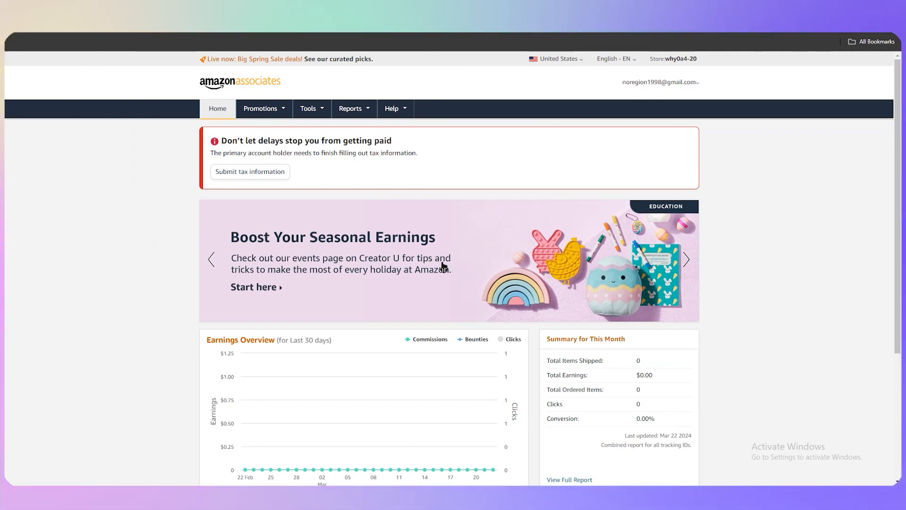
{"action": "scroll", "coordinate": [542, 295], "scroll_direction": "down", "scroll_amount": 4}
{"action": "scroll", "coordinate": [615, 256], "scroll_direction": "up", "scroll_amount": 2}
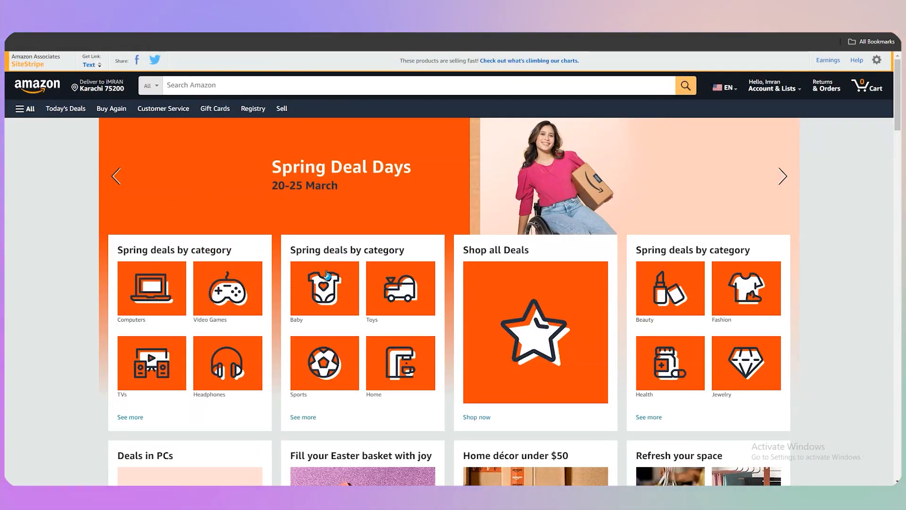
Step: Open Shop all Deals, browse the deals list, and return to the previous Amazon page
{"action": "scroll", "coordinate": [326, 275], "scroll_direction": "down", "scroll_amount": 3}
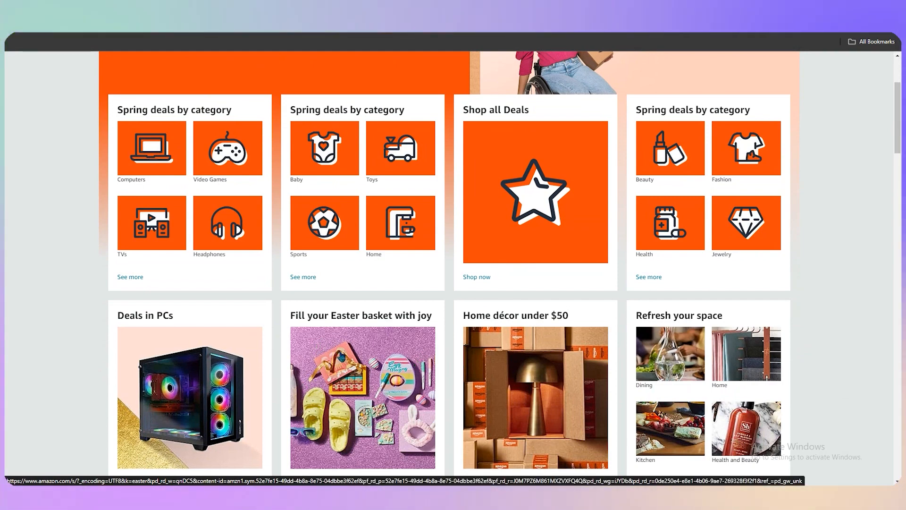
{"action": "scroll", "coordinate": [292, 317], "scroll_direction": "up", "scroll_amount": 2}
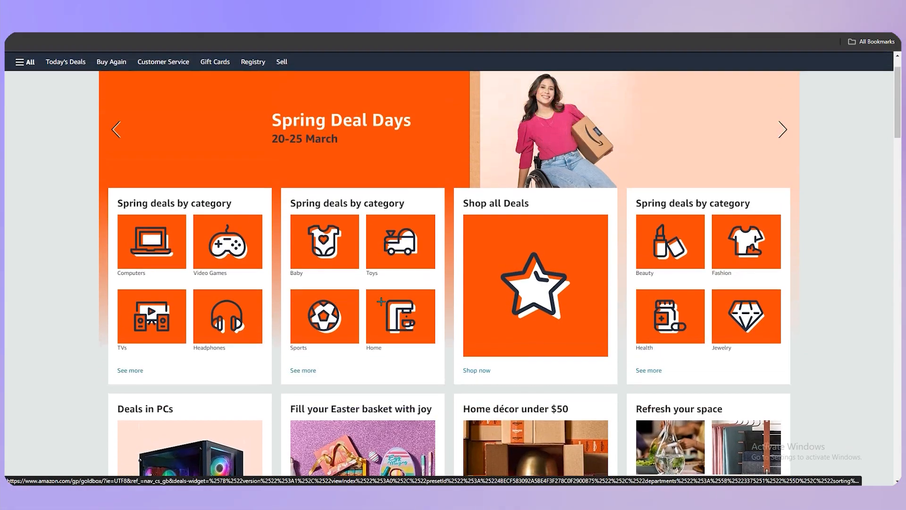
{"action": "left_click", "coordinate": [563, 378]}
{"action": "scroll", "coordinate": [363, 231], "scroll_direction": "down", "scroll_amount": 3}
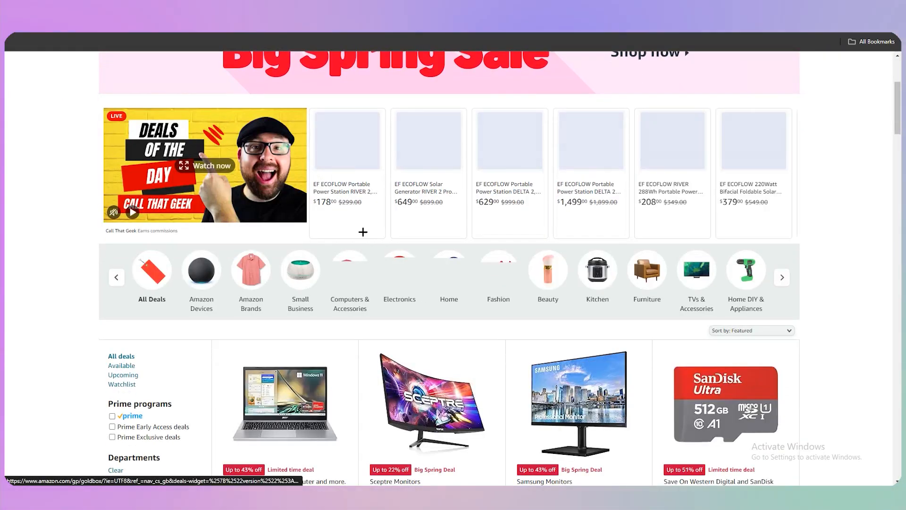
{"action": "scroll", "coordinate": [363, 231], "scroll_direction": "down", "scroll_amount": 9}
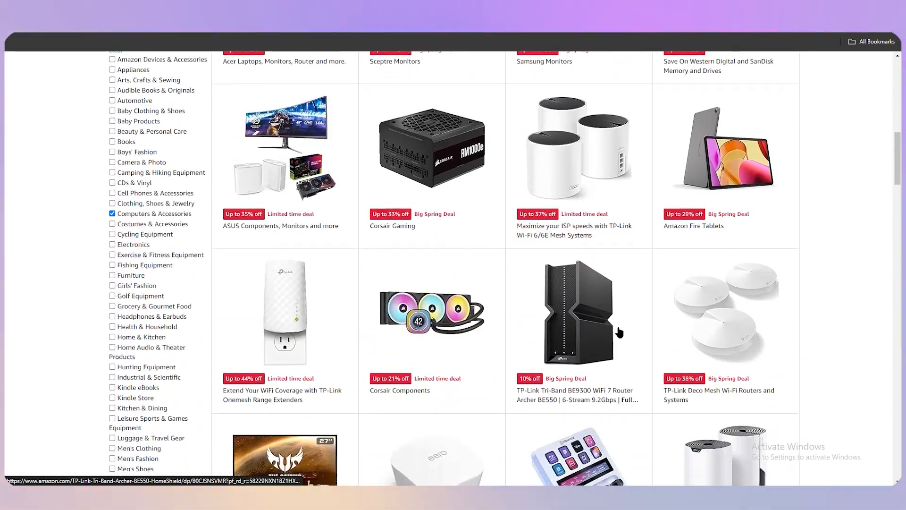
{"action": "scroll", "coordinate": [625, 275], "scroll_direction": "down", "scroll_amount": 5}
{"action": "key", "text": "alt+Left"}
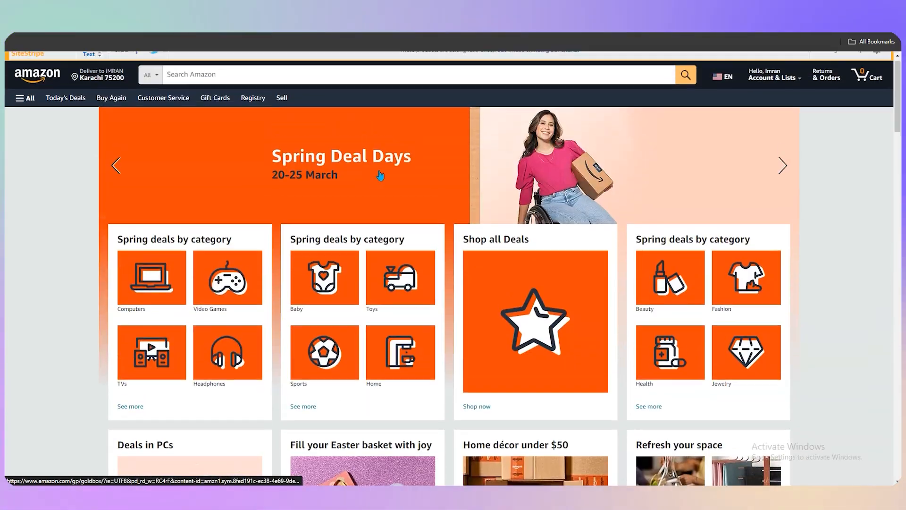
Step: Search Amazon for anime shirt and open the Pokemon Pokémon Pikachu Japanese Puzzle Power T-Shirt product page
{"action": "left_click", "coordinate": [283, 84]}
{"action": "left_click", "coordinate": [229, 102]}
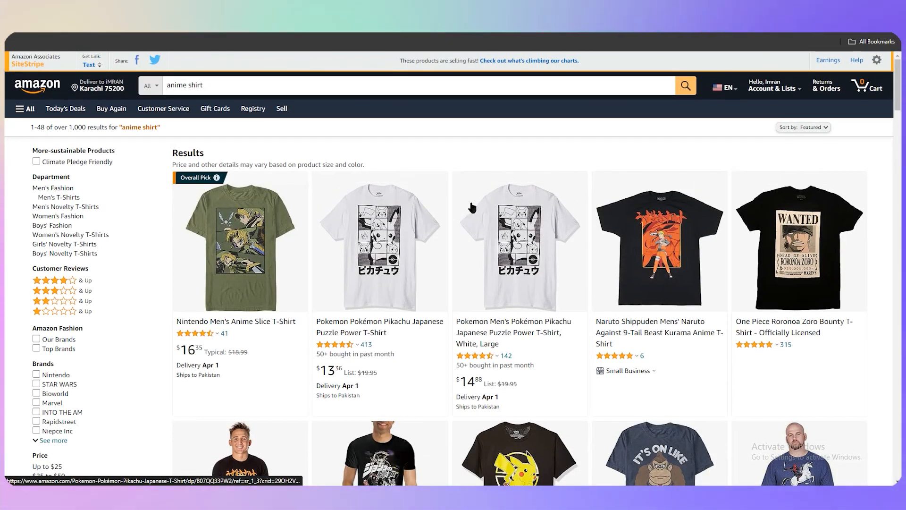
{"action": "scroll", "coordinate": [468, 206], "scroll_direction": "down", "scroll_amount": 2}
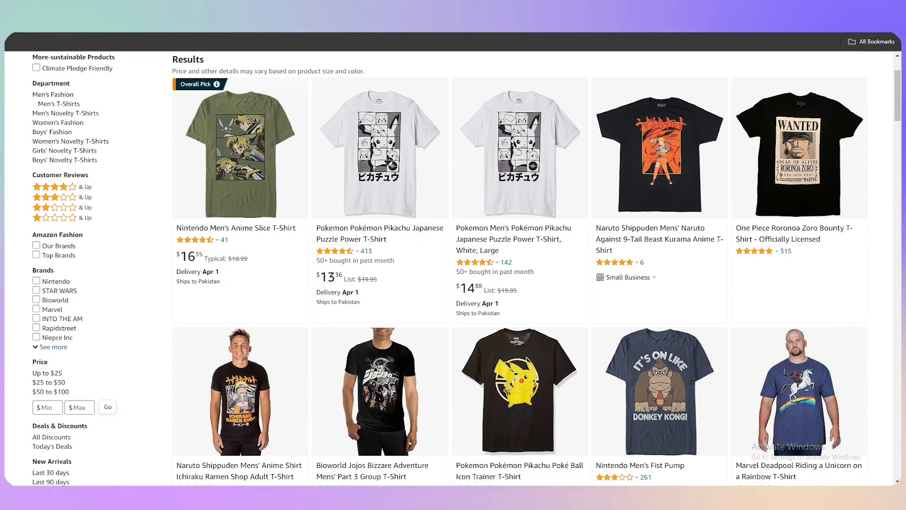
{"action": "left_click", "coordinate": [319, 147]}
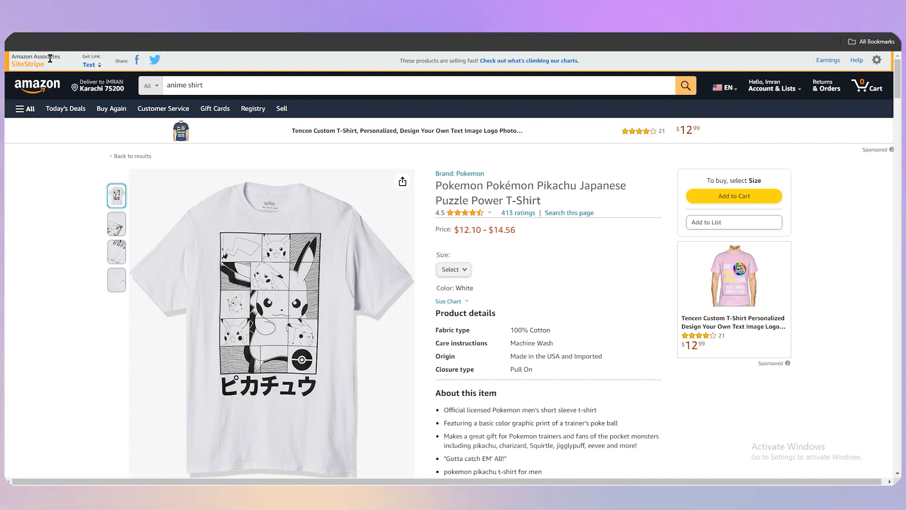
Step: Generate a SiteStripe text link for this product page, viewing the Full Link and choosing Short Link
{"action": "left_click", "coordinate": [92, 64]}
{"action": "left_click", "coordinate": [96, 149]}
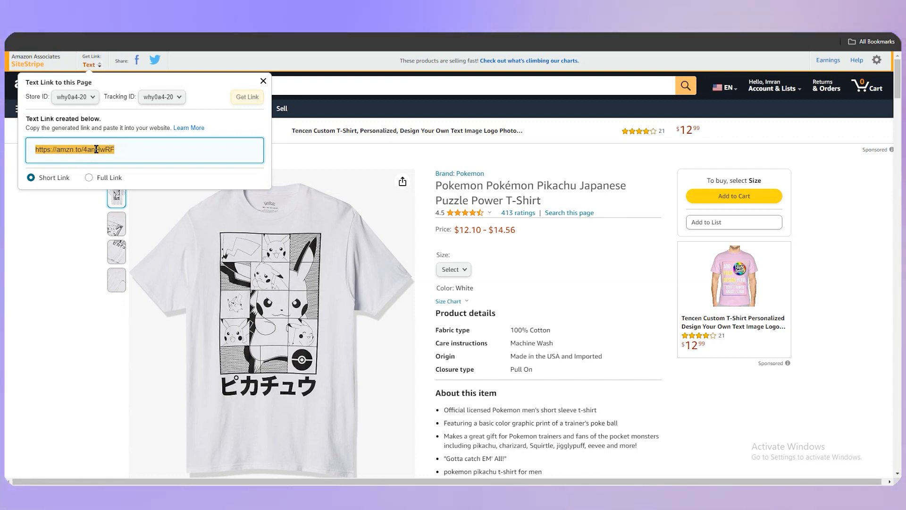
{"action": "left_click", "coordinate": [89, 177]}
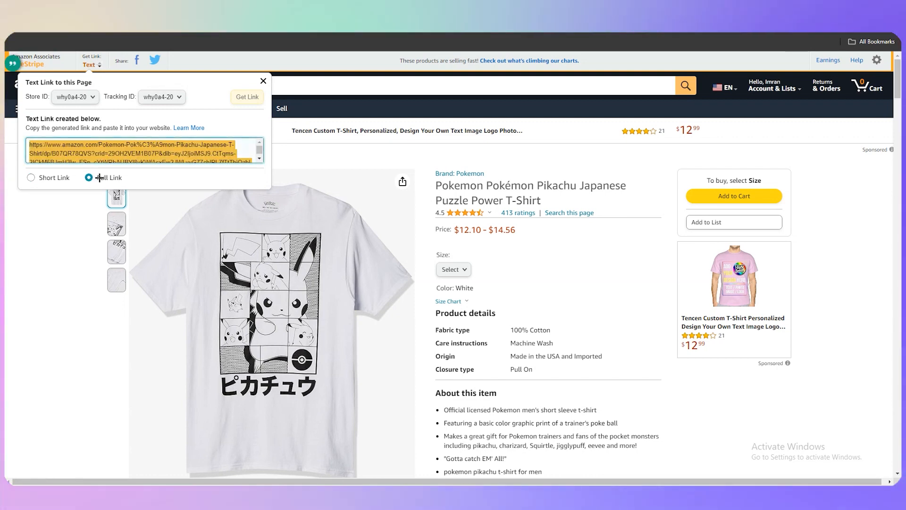
{"action": "left_click", "coordinate": [59, 173]}
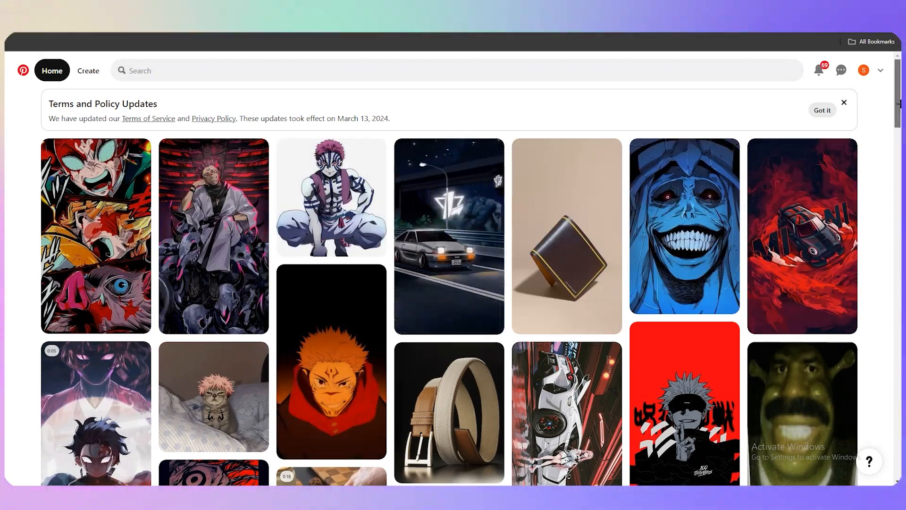
Step: Open the Create Pin page on Pinterest
{"action": "mouse_move", "coordinate": [897, 98]}
{"action": "left_mouse_down"}
{"action": "mouse_move", "coordinate": [898, 175]}
{"action": "mouse_move", "coordinate": [894, 87]}
{"action": "left_mouse_up"}
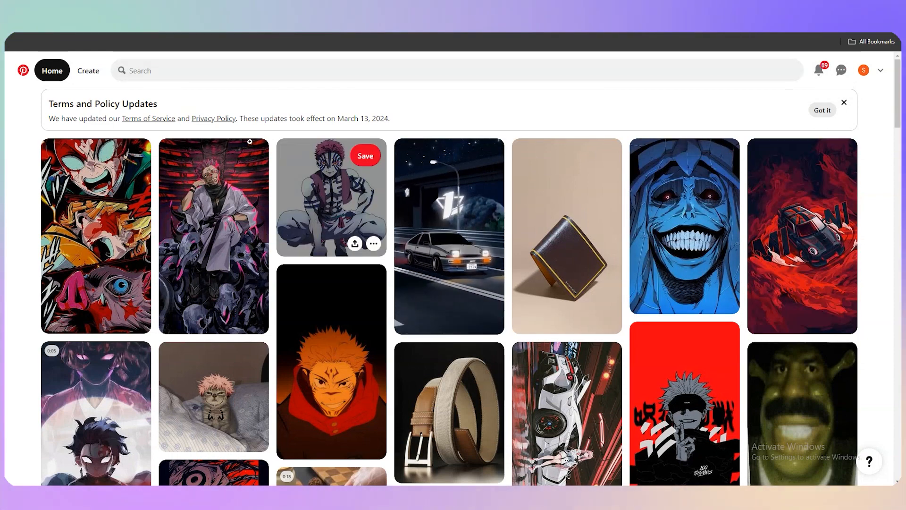
{"action": "left_click", "coordinate": [88, 75]}
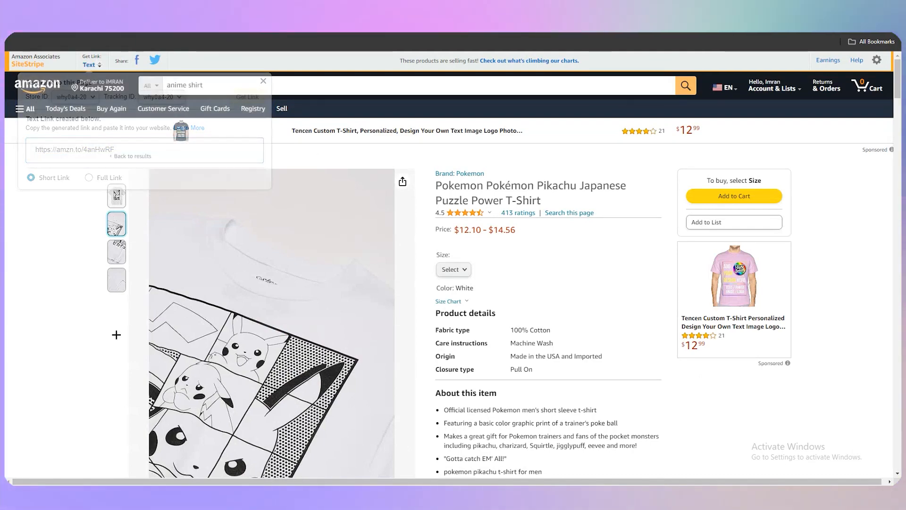
Step: Save the T-shirt's second product image to the desktop as 71LxYYVEUvL._AC_SY741_.jpg
{"action": "scroll", "coordinate": [281, 277], "scroll_direction": "down", "scroll_amount": 3}
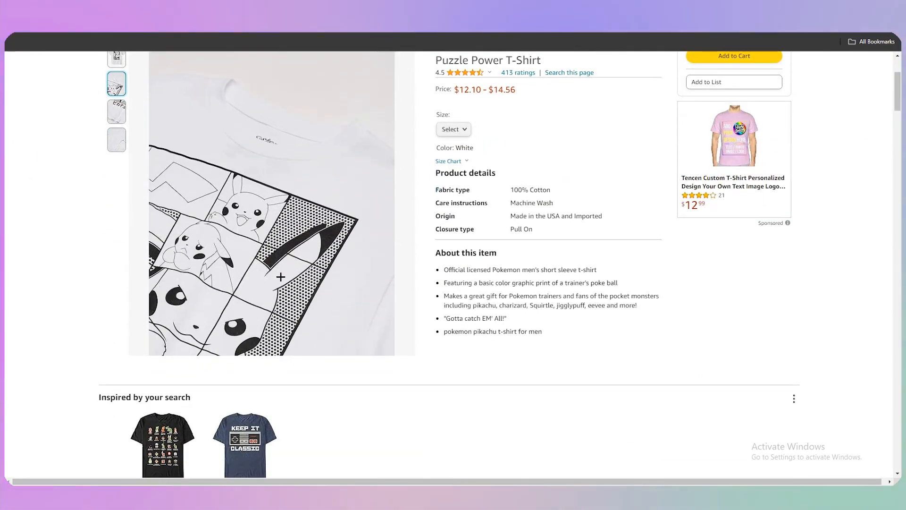
{"action": "scroll", "coordinate": [280, 277], "scroll_direction": "up", "scroll_amount": 3}
{"action": "right_click", "coordinate": [234, 312]}
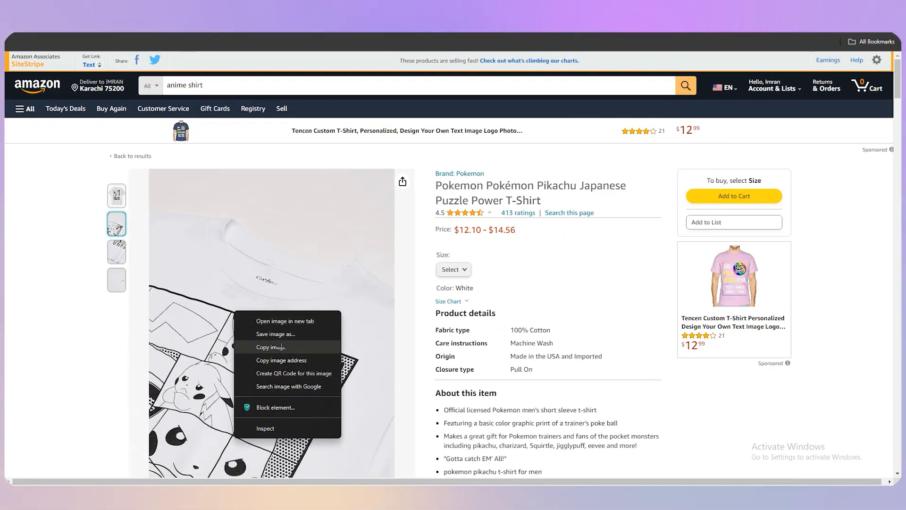
{"action": "left_click", "coordinate": [270, 333]}
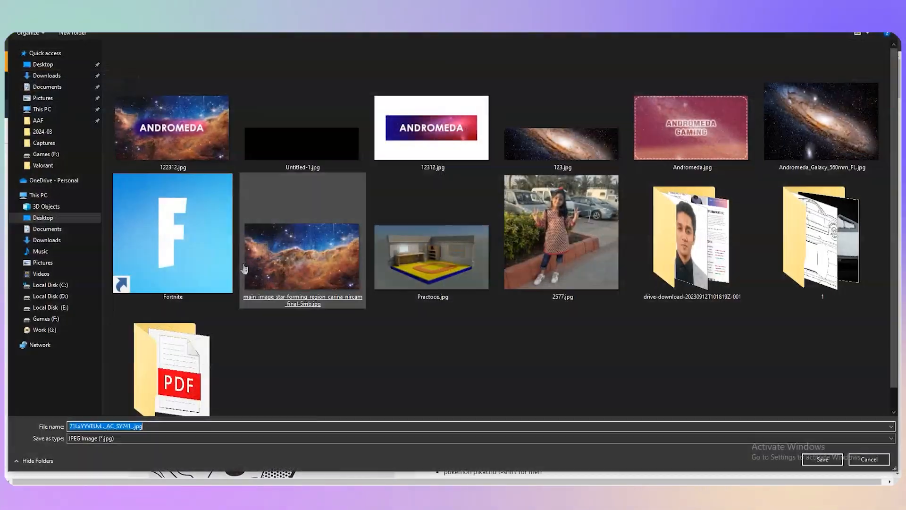
{"action": "key", "text": "Return"}
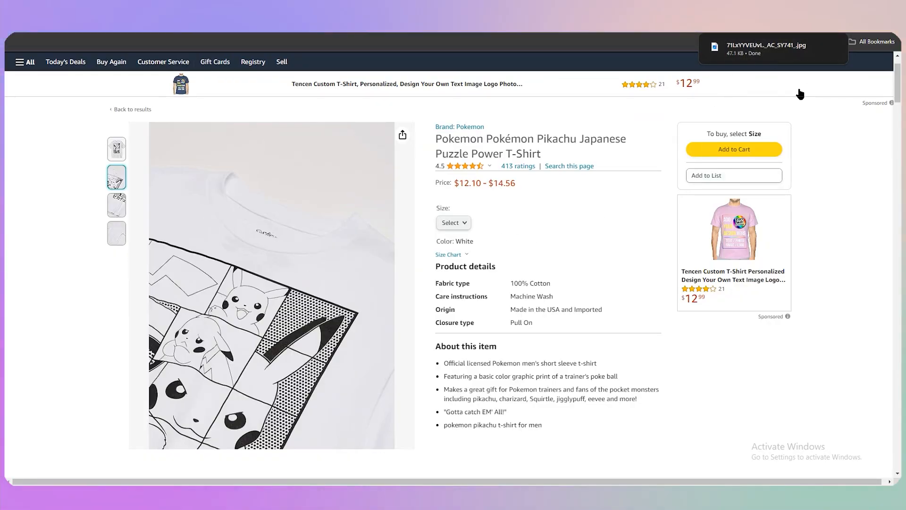
Step: Search Google for canva and open the Canva website
{"action": "scroll", "coordinate": [244, 349], "scroll_direction": "down", "scroll_amount": 1}
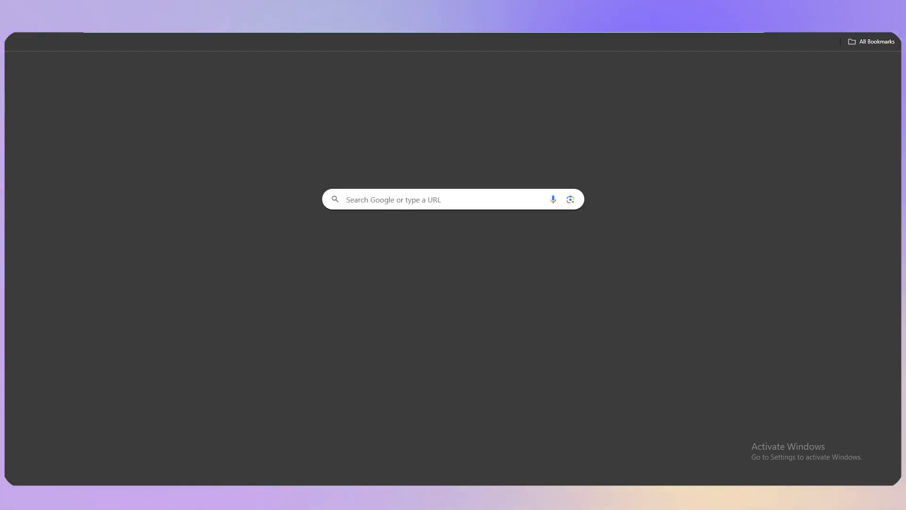
{"action": "type", "text": "canva"}
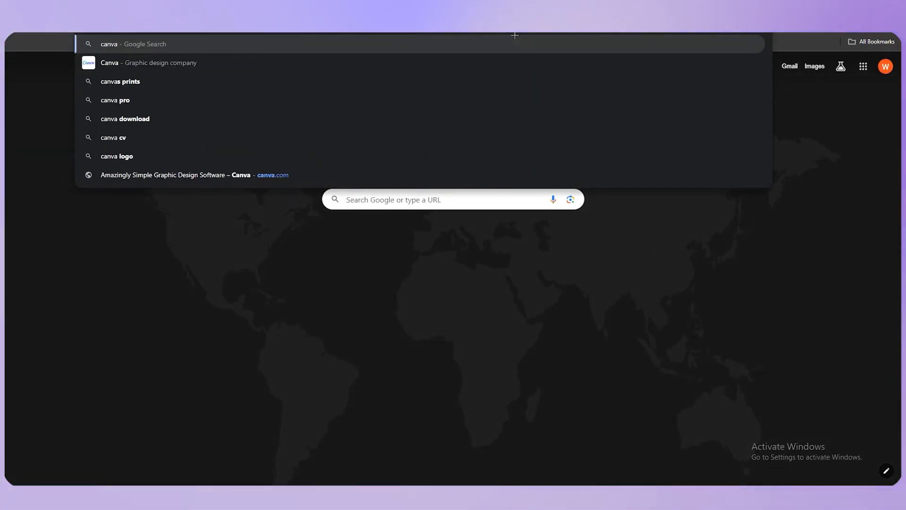
{"action": "left_click", "coordinate": [231, 63]}
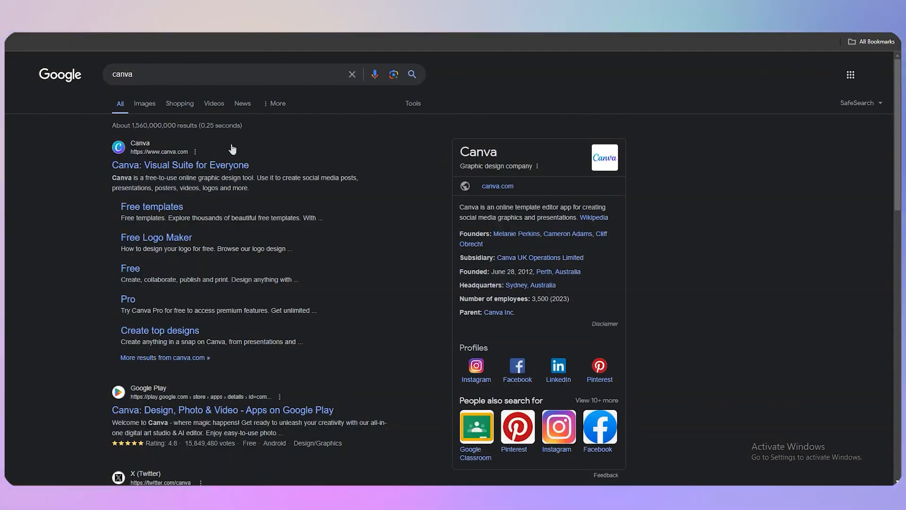
{"action": "left_click", "coordinate": [180, 165]}
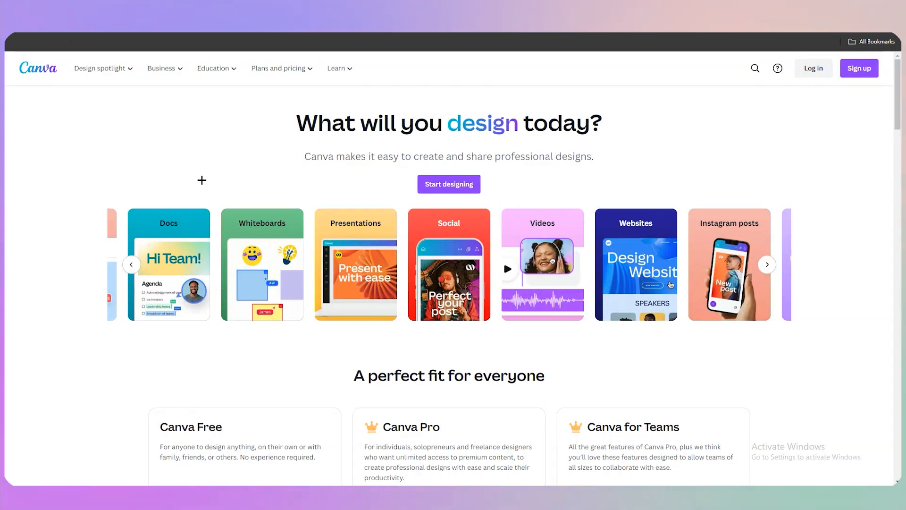
Step: Start designing and sign in to Canva with the Google account
{"action": "left_click", "coordinate": [456, 183]}
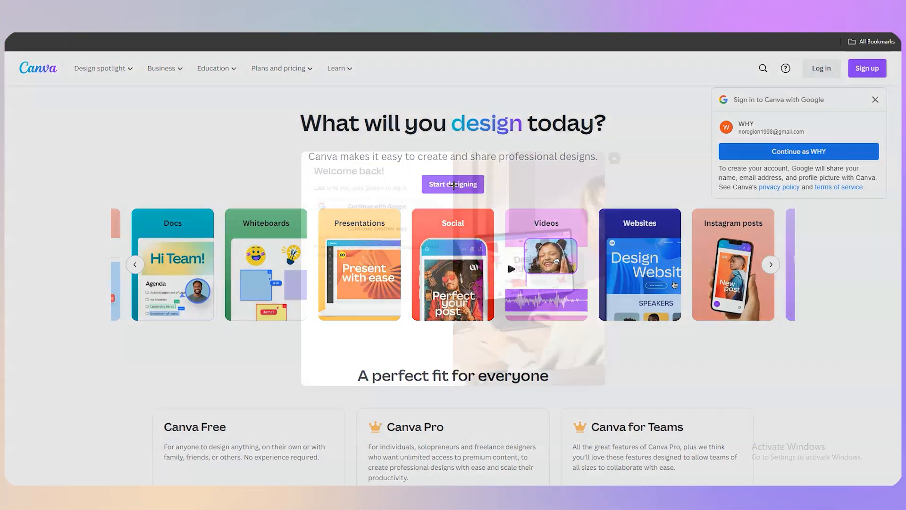
{"action": "left_click", "coordinate": [398, 194]}
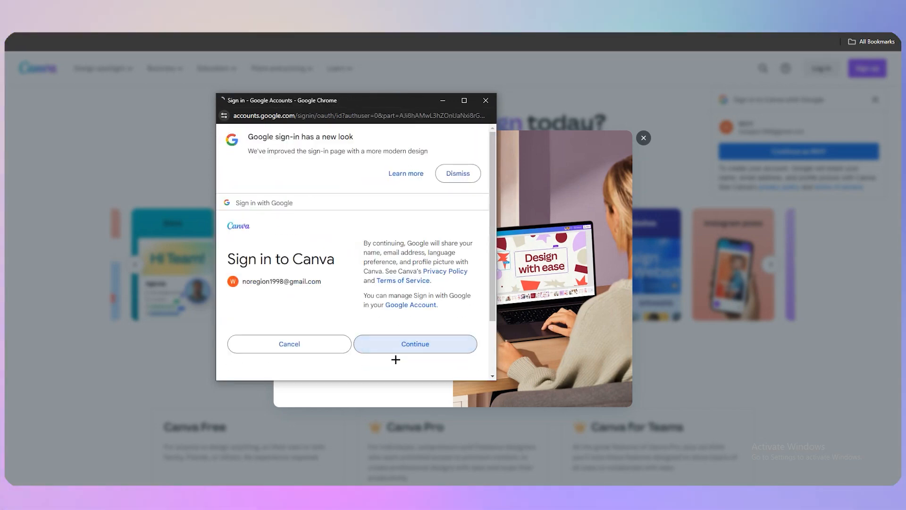
{"action": "left_click", "coordinate": [396, 352]}
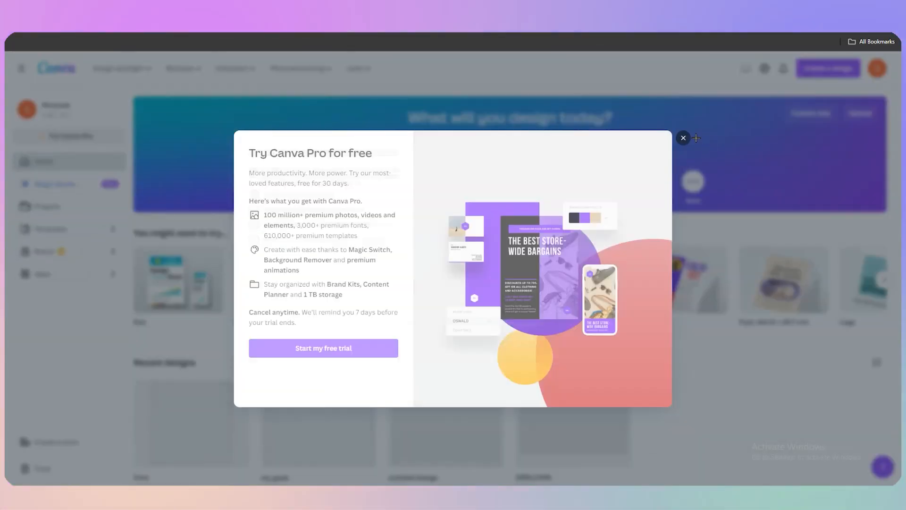
{"action": "left_click", "coordinate": [684, 138]}
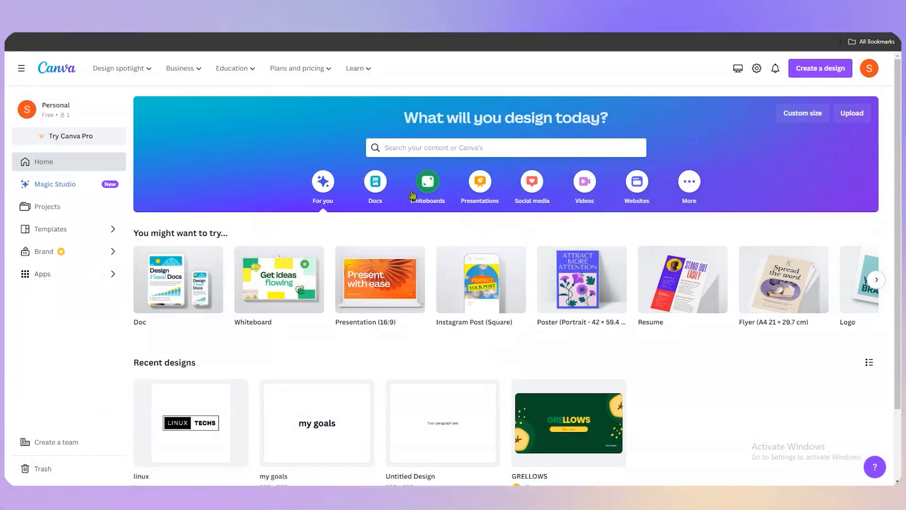
Step: Search Canva templates for pinterest
{"action": "left_click", "coordinate": [428, 146]}
{"action": "type", "text": "p"}
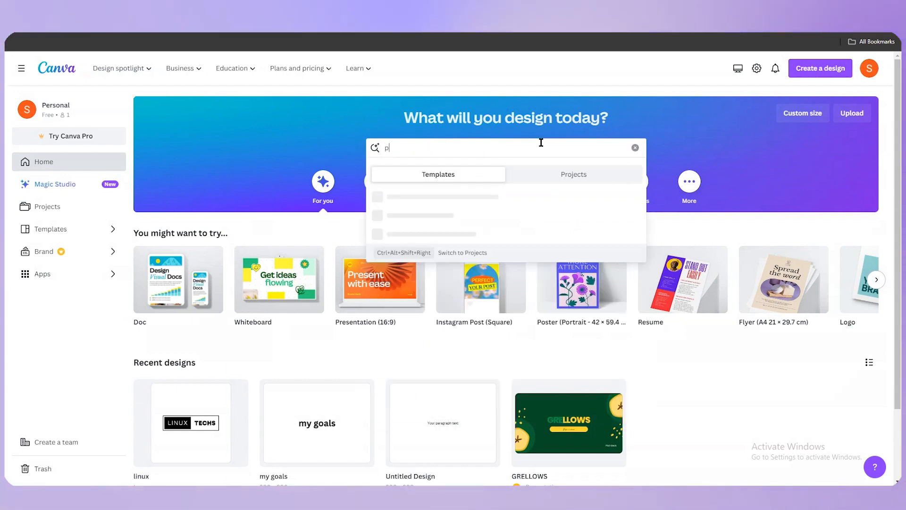
{"action": "type", "text": "interest"}
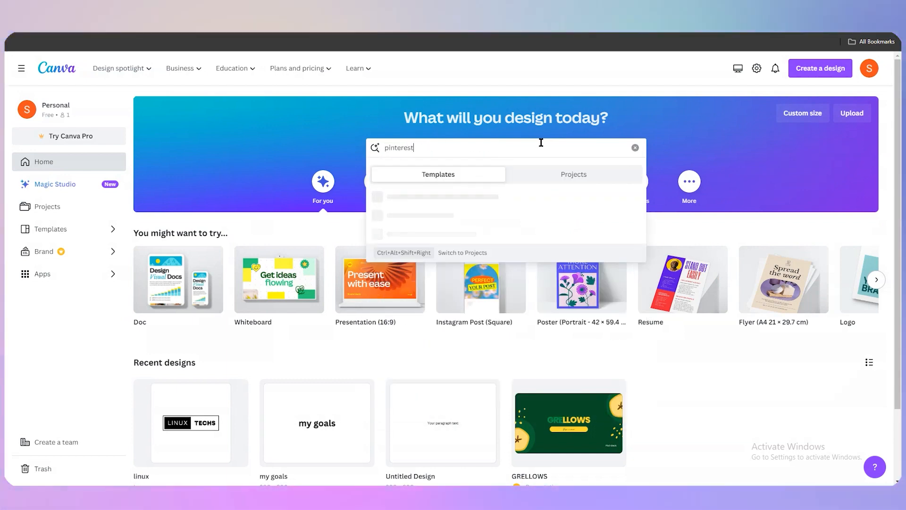
{"action": "key", "text": "Return"}
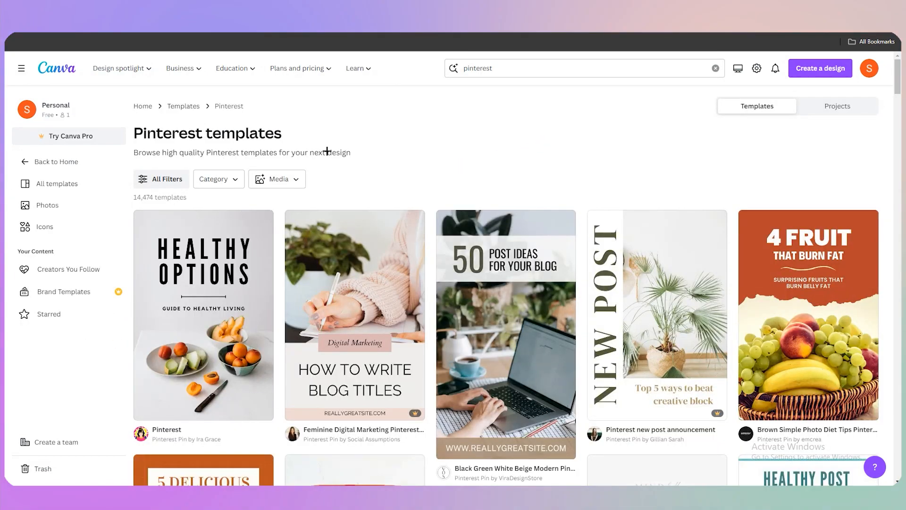
Step: Browse the Pinterest templates and open the Minimalist Beauty Pinterest Pin template in the editor
{"action": "scroll", "coordinate": [327, 151], "scroll_direction": "down", "scroll_amount": 9}
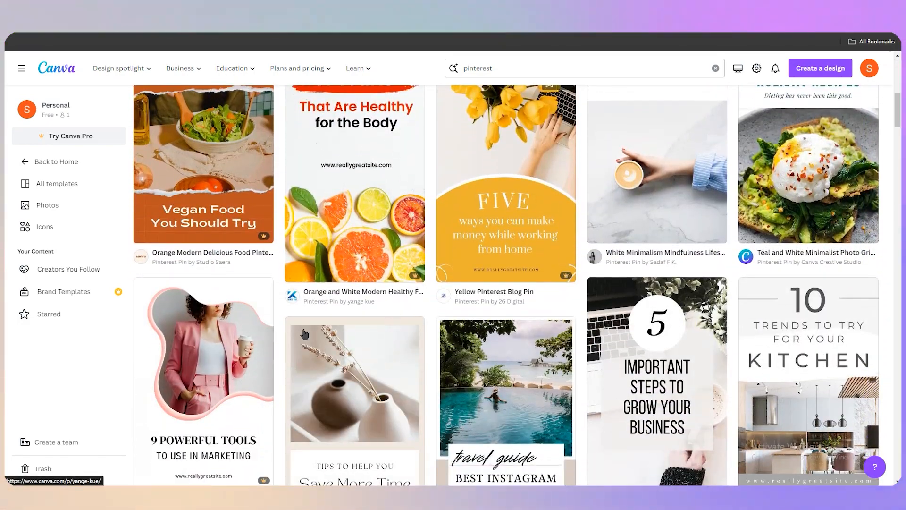
{"action": "scroll", "coordinate": [304, 333], "scroll_direction": "down", "scroll_amount": 5}
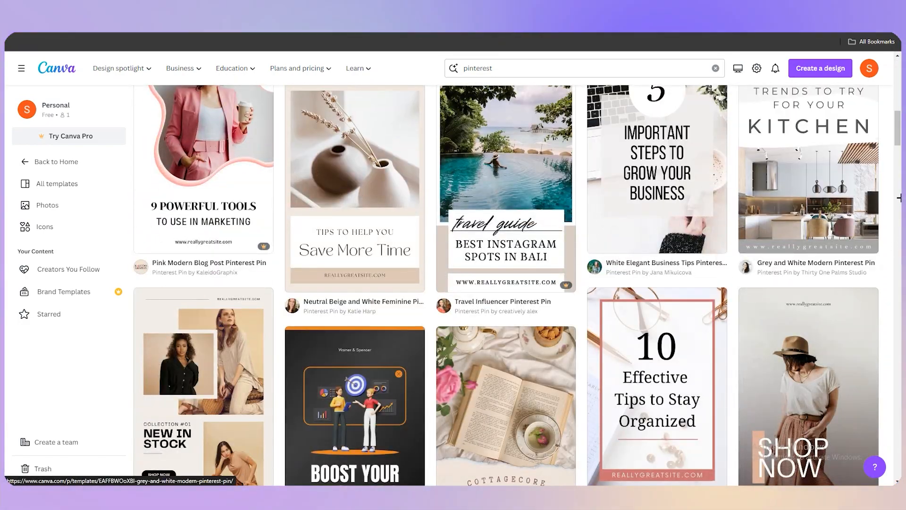
{"action": "left_click_drag", "start_coordinate": [899, 125], "coordinate": [899, 182]}
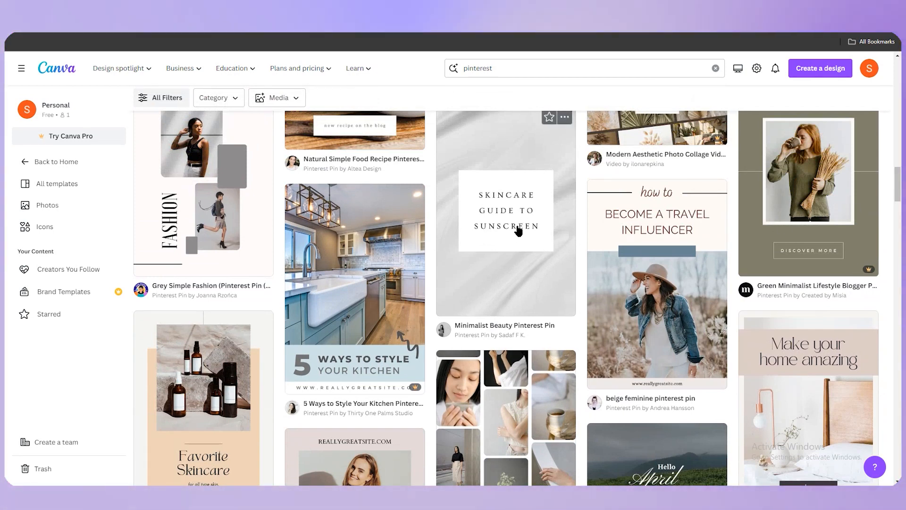
{"action": "scroll", "coordinate": [514, 245], "scroll_direction": "up", "scroll_amount": 1}
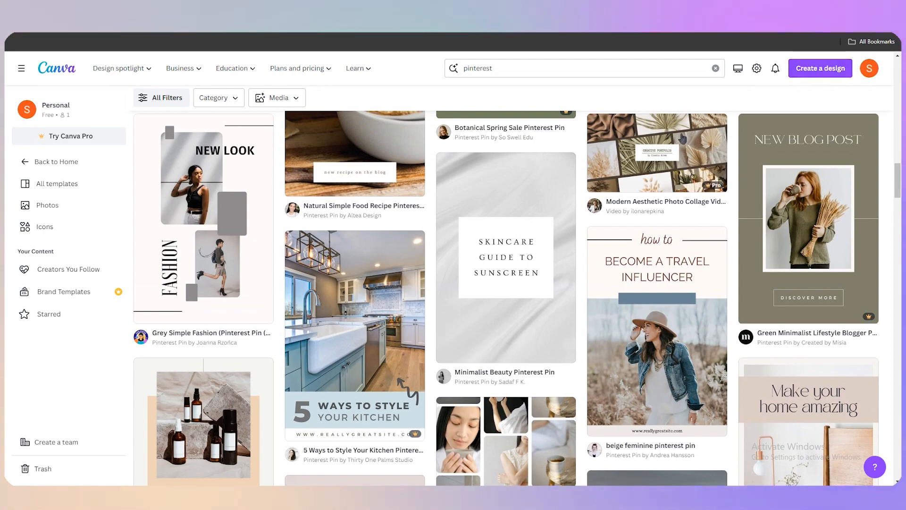
{"action": "left_click", "coordinate": [500, 258]}
{"action": "left_click", "coordinate": [634, 150]}
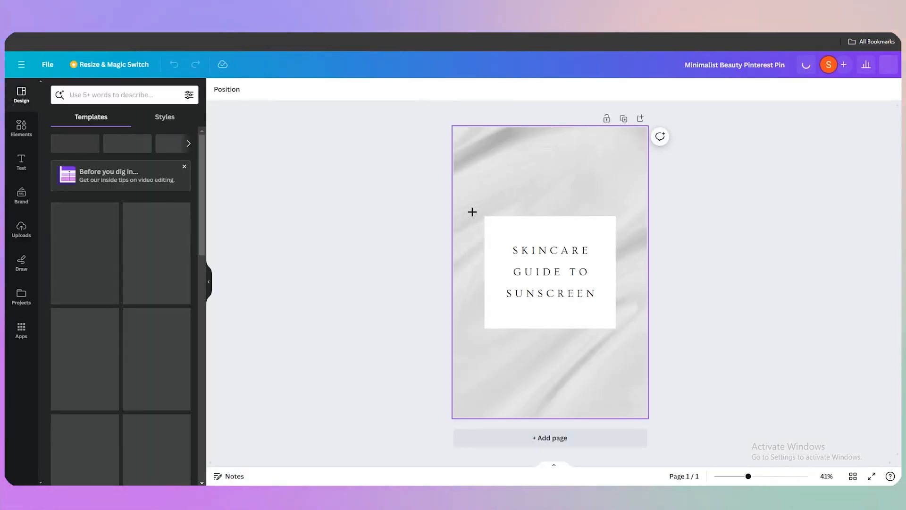
Step: Replace the template's background photo with the downloaded T-shirt image, enlarged to fill the whole page
{"action": "left_click", "coordinate": [500, 162]}
{"action": "left_click", "coordinate": [542, 150]}
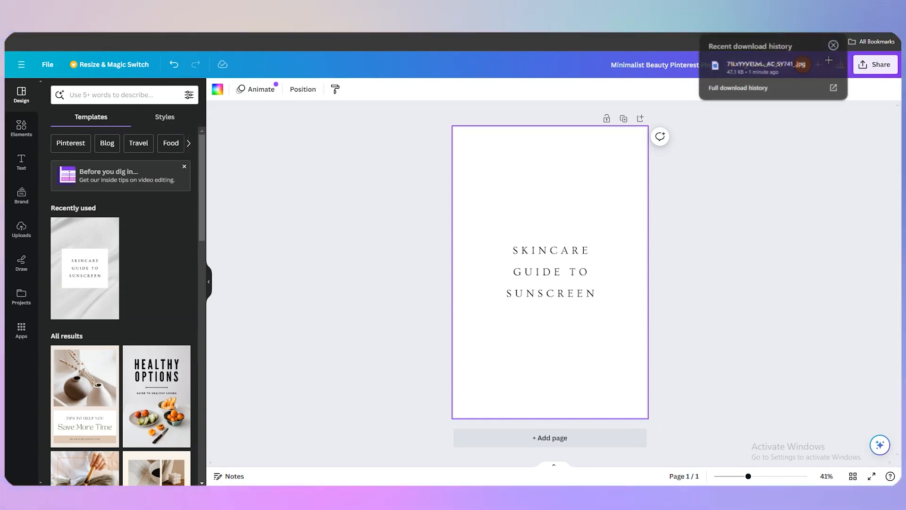
{"action": "left_click_drag", "start_coordinate": [765, 66], "coordinate": [542, 295]}
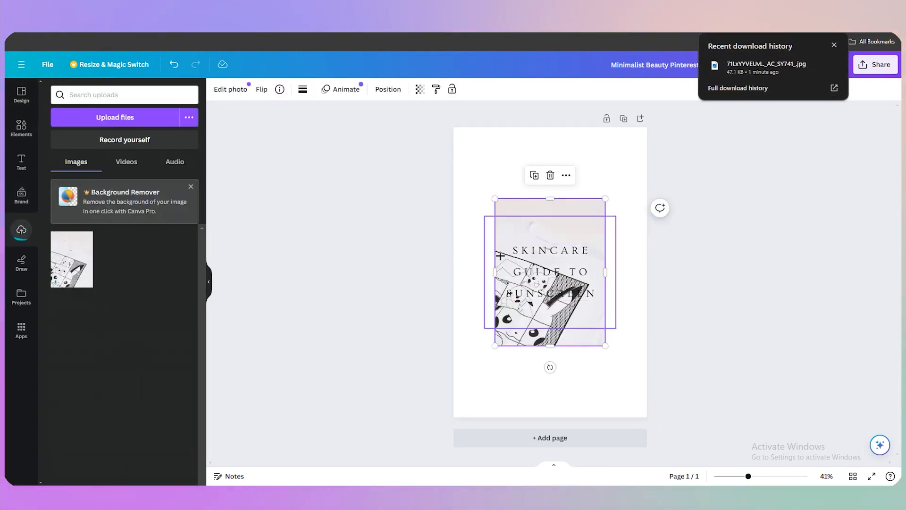
{"action": "left_click_drag", "start_coordinate": [605, 346], "coordinate": [686, 424]}
{"action": "left_click", "coordinate": [576, 306]}
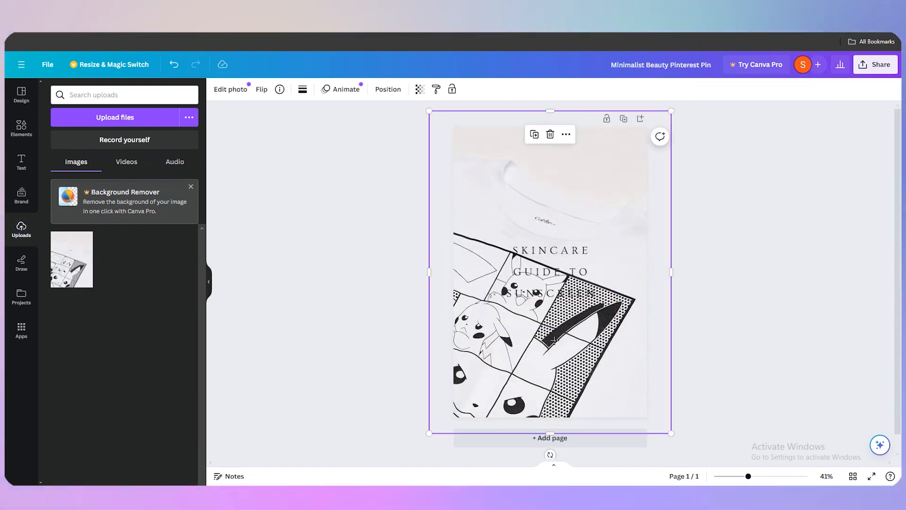
{"action": "mouse_move", "coordinate": [502, 360]}
{"action": "left_mouse_down"}
{"action": "mouse_move", "coordinate": [332, 354]}
{"action": "mouse_move", "coordinate": [556, 361]}
{"action": "mouse_move", "coordinate": [478, 360]}
{"action": "mouse_move", "coordinate": [502, 358]}
{"action": "left_mouse_up"}
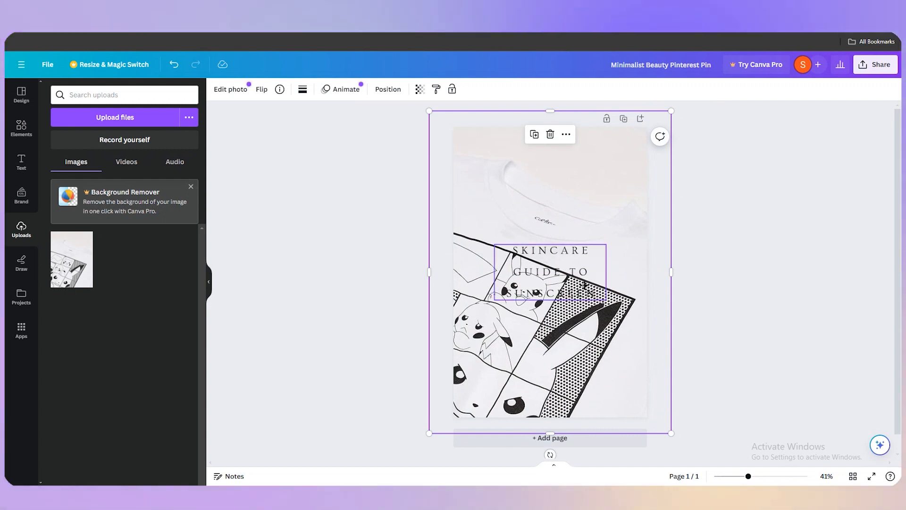
Step: Move the title text near the top of the pin and change it to ANIME SHIRT
{"action": "left_click", "coordinate": [572, 294]}
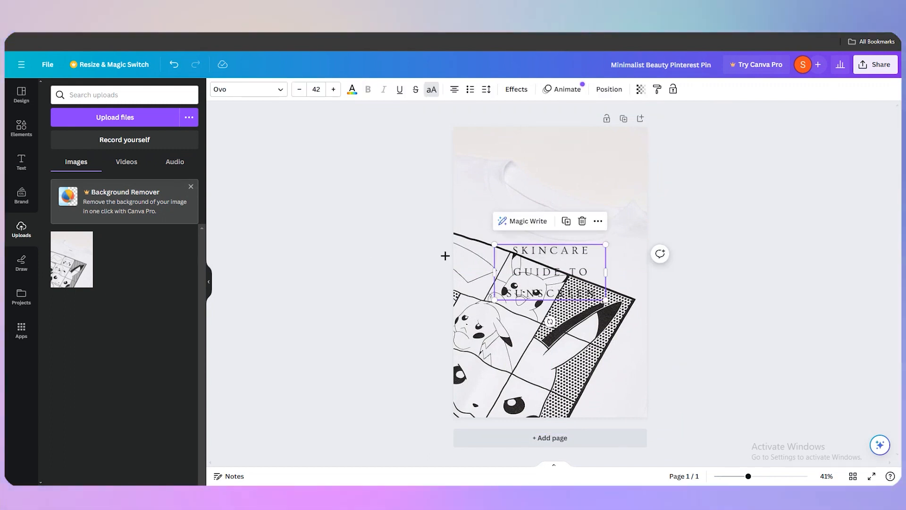
{"action": "left_click_drag", "start_coordinate": [523, 261], "coordinate": [523, 184]}
{"action": "double_click", "coordinate": [580, 196]}
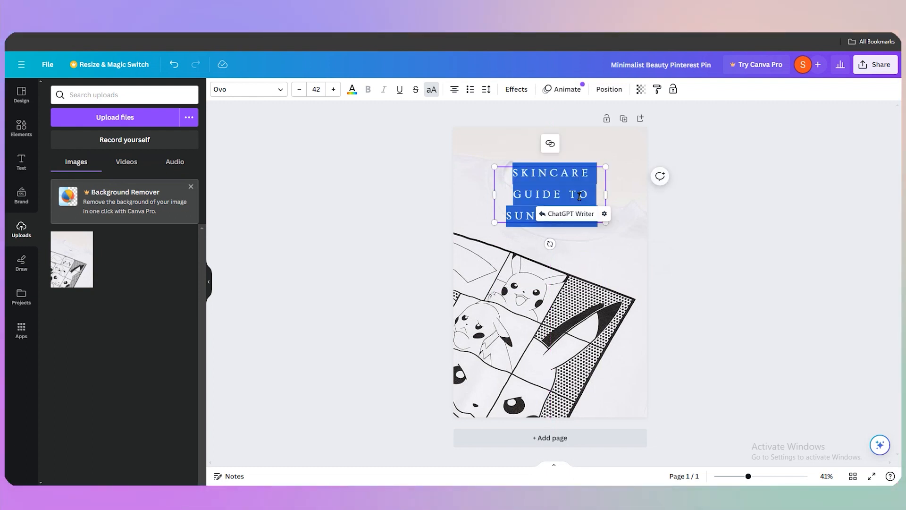
{"action": "type", "text": "P"}
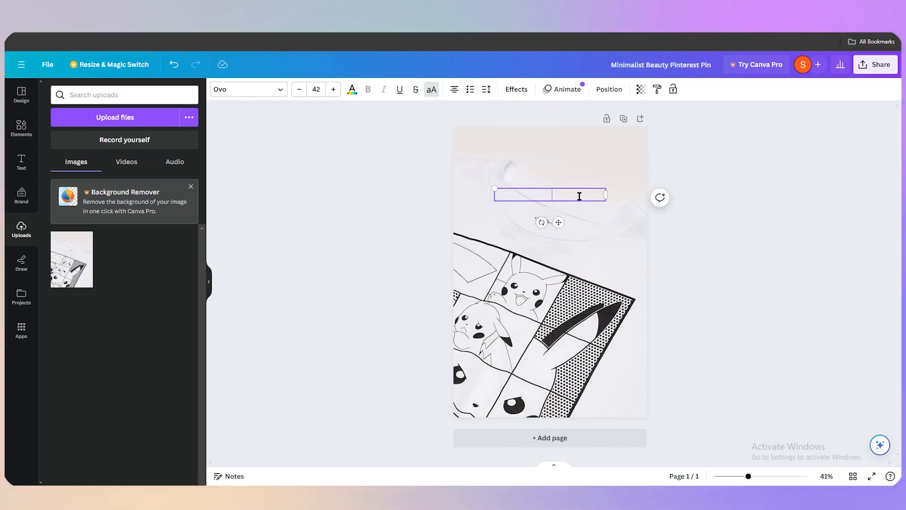
{"action": "type", "text": "ANIME SHIRT"}
{"action": "left_click", "coordinate": [727, 249]}
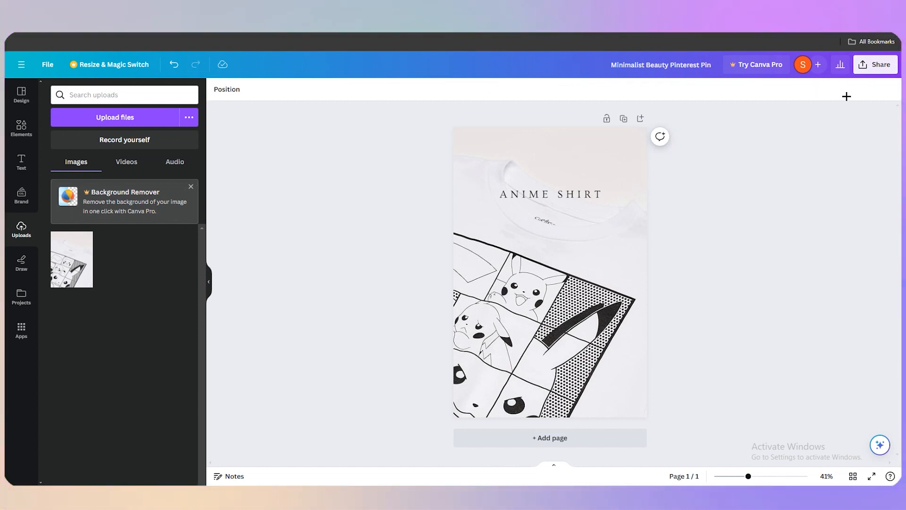
Step: Download the finished design as a PNG file
{"action": "left_click", "coordinate": [872, 67]}
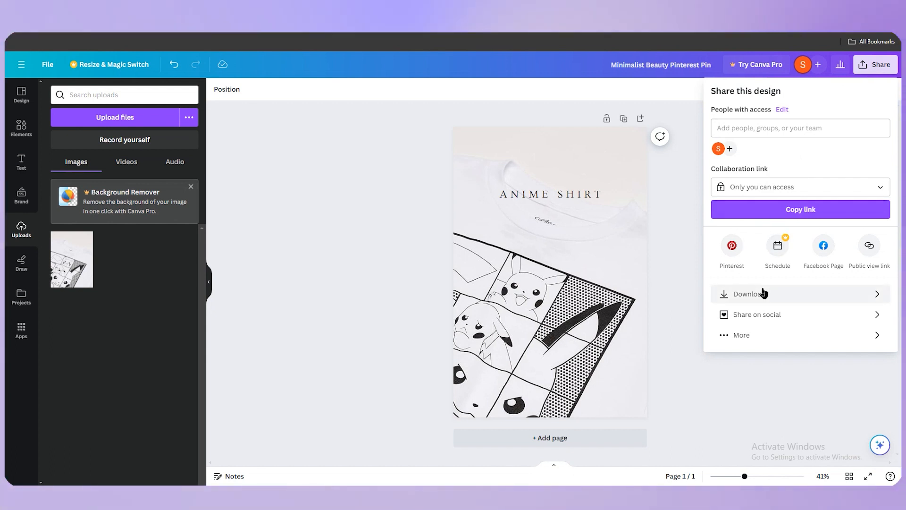
{"action": "left_click", "coordinate": [763, 294]}
{"action": "left_click", "coordinate": [777, 130]}
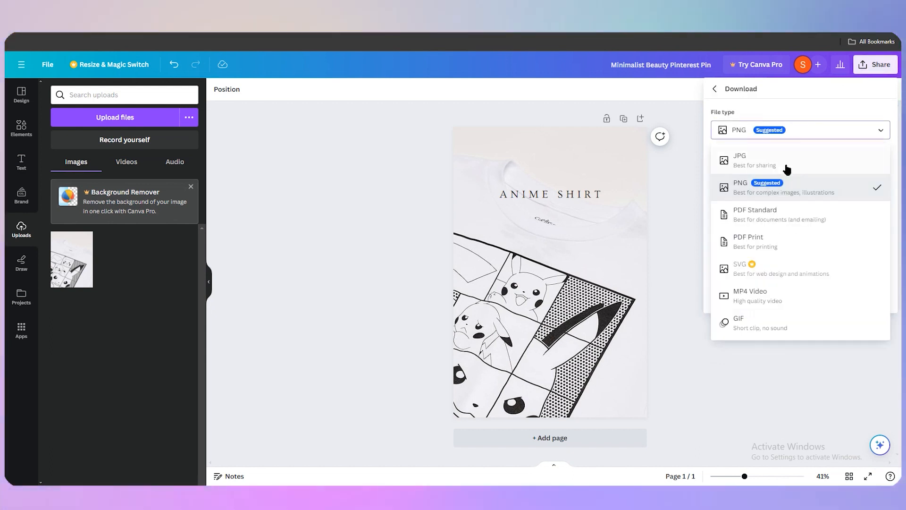
{"action": "left_click", "coordinate": [781, 165]}
{"action": "left_click", "coordinate": [777, 135]}
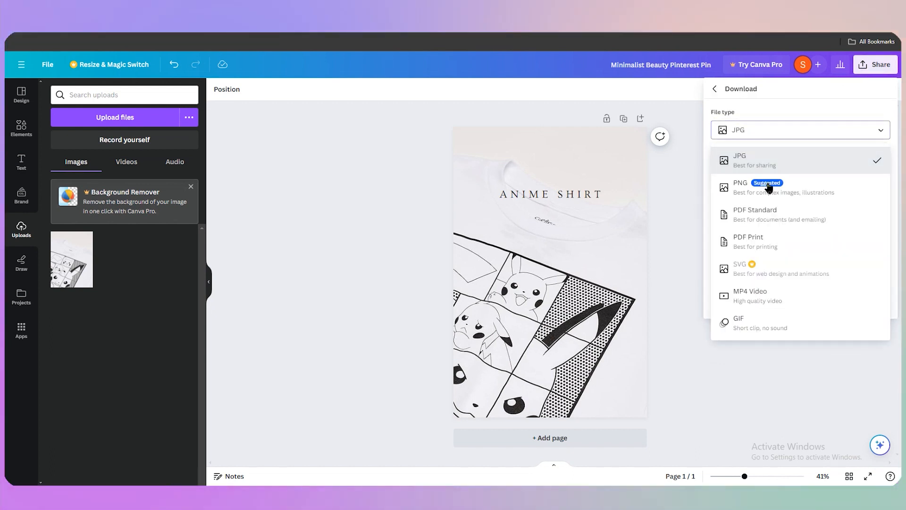
{"action": "left_click", "coordinate": [783, 180]}
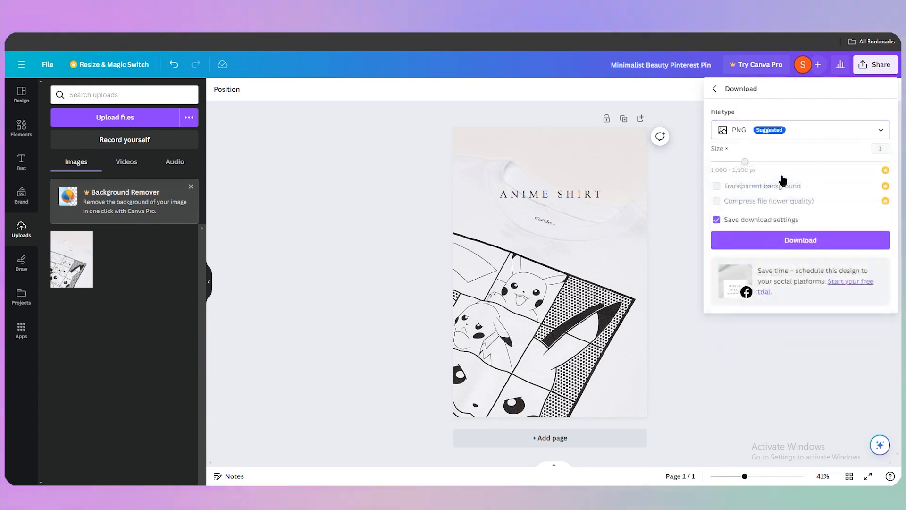
{"action": "left_click", "coordinate": [827, 241]}
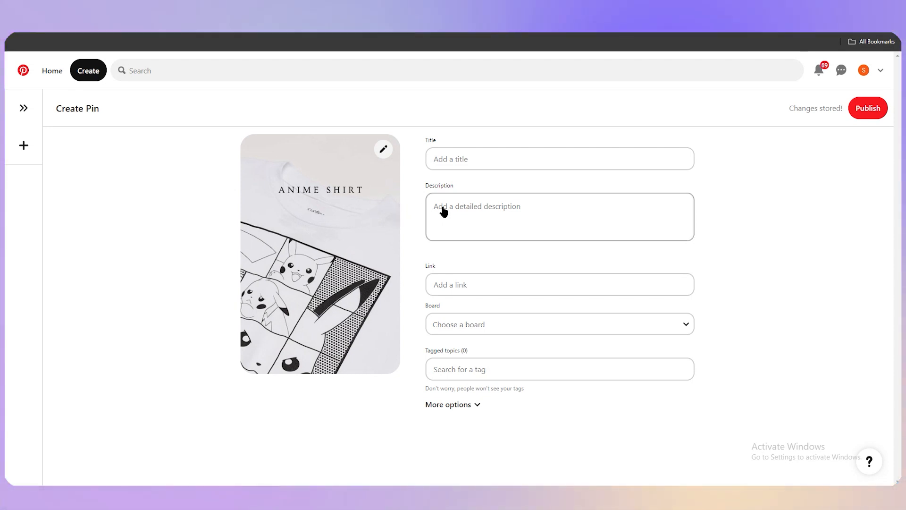
Step: On the new pin's form, add the Anime Drawing tagged topic
{"action": "left_click", "coordinate": [476, 219]}
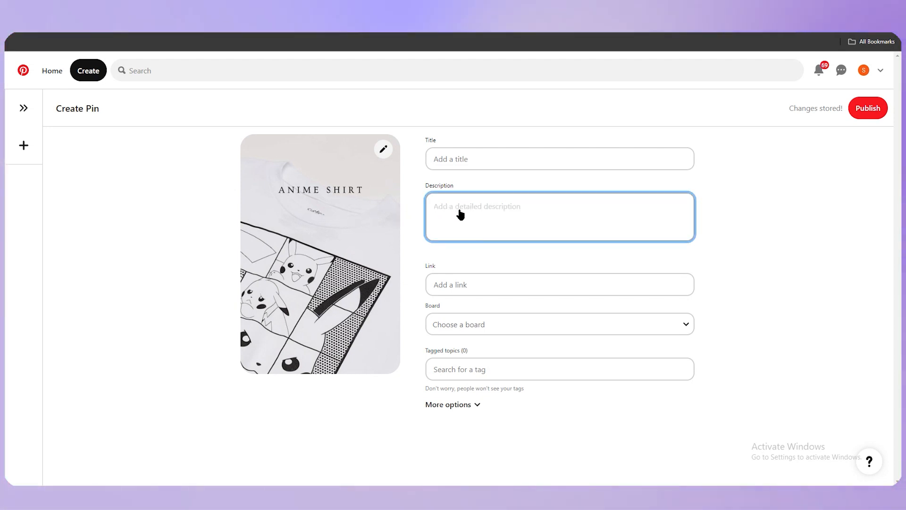
{"action": "left_click", "coordinate": [487, 288]}
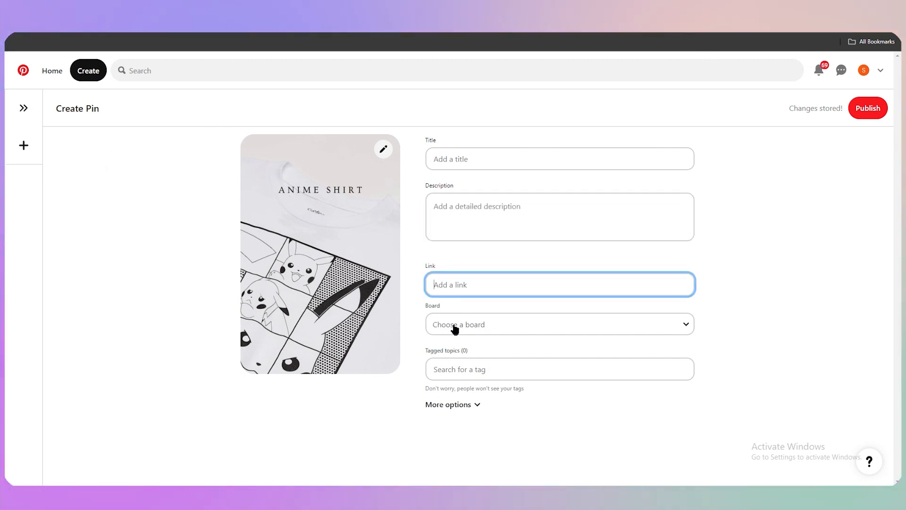
{"action": "left_click", "coordinate": [453, 325]}
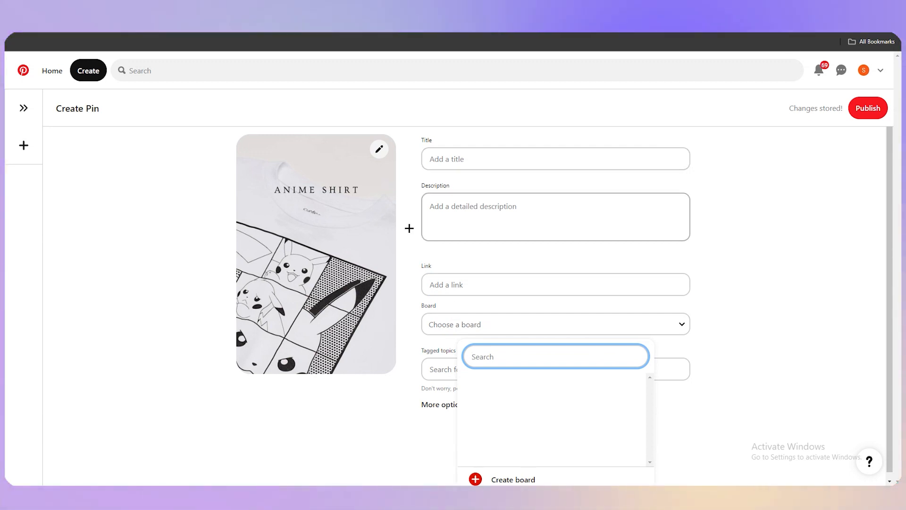
{"action": "left_click", "coordinate": [156, 257]}
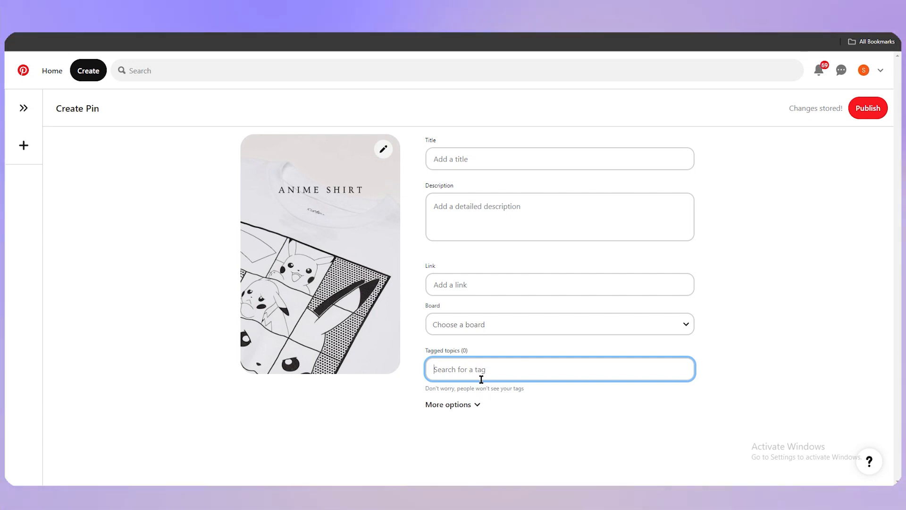
{"action": "type", "text": "ANIE"}
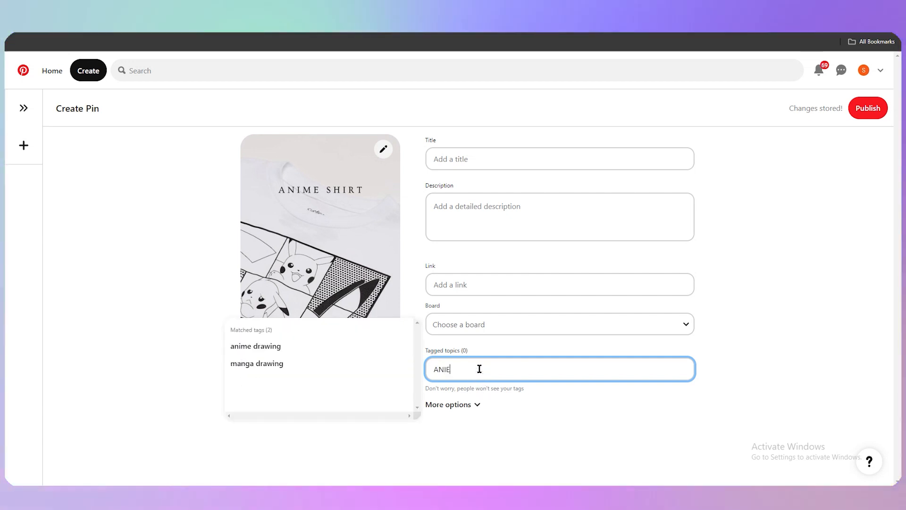
{"action": "left_click", "coordinate": [335, 345]}
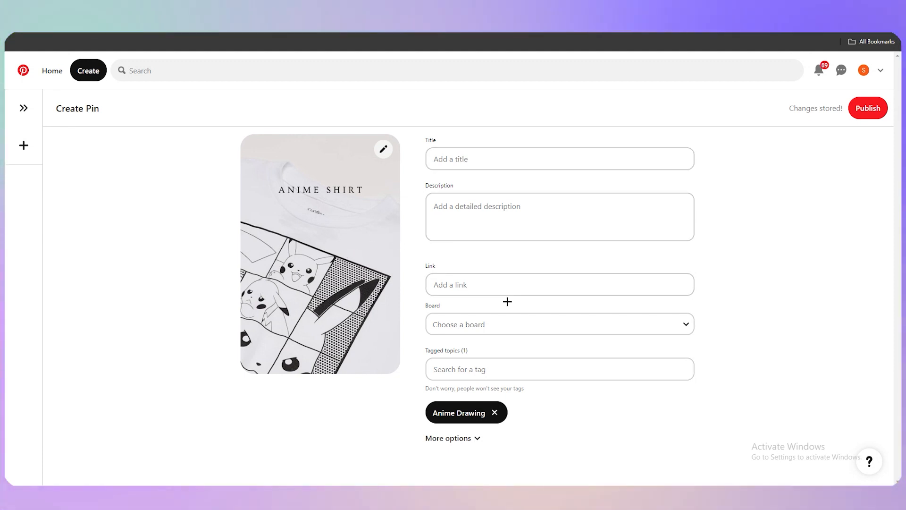
{"action": "left_click", "coordinate": [481, 286]}
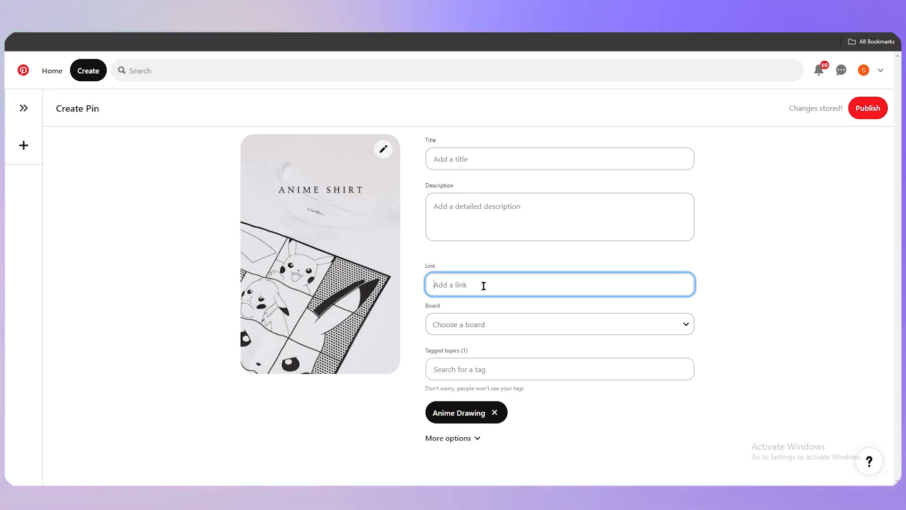
{"action": "right_click", "coordinate": [456, 291]}
{"action": "left_click_drag", "start_coordinate": [444, 265], "coordinate": [425, 248]}
Step: Switch to the Affliate site in Google Sites and insert a text box below the header
{"action": "left_click", "coordinate": [518, 257]}
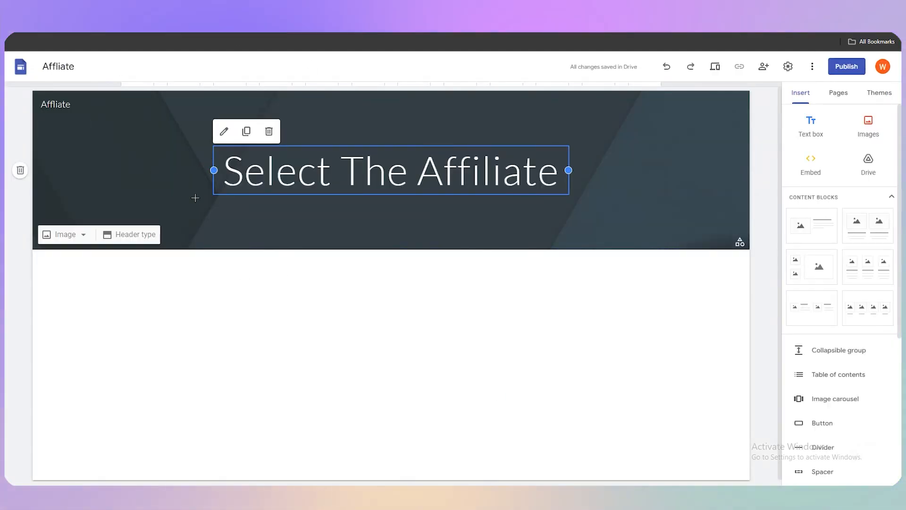
{"action": "left_click", "coordinate": [279, 311]}
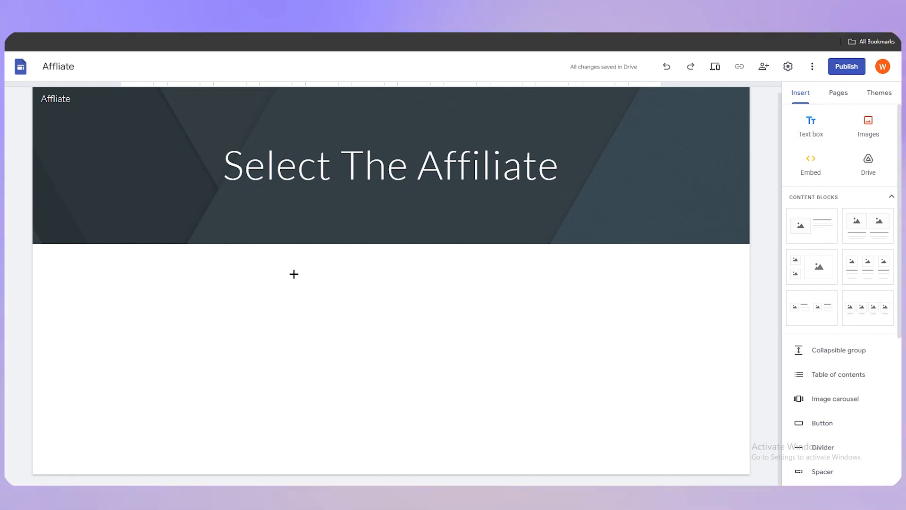
{"action": "left_click", "coordinate": [810, 124]}
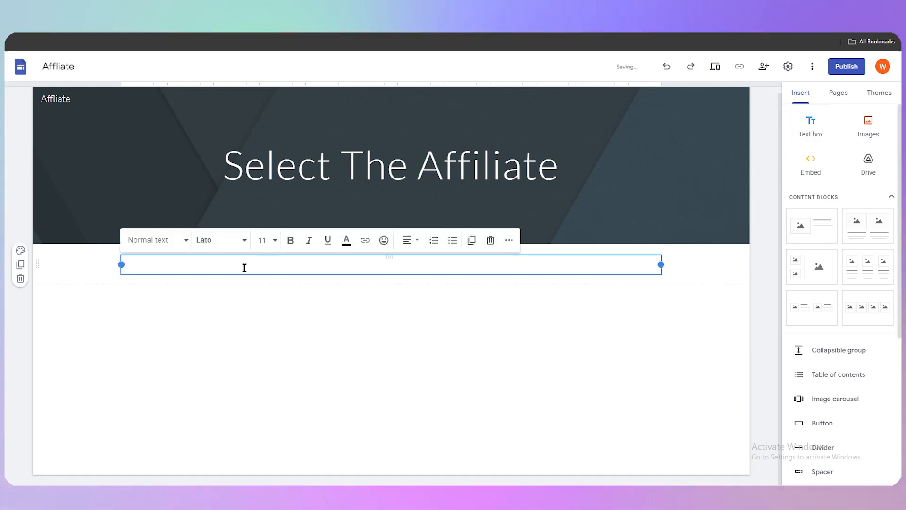
Step: Copy the SiteStripe short text link for the Pikachu T-shirt product page
{"action": "right_click", "coordinate": [156, 265]}
{"action": "left_click", "coordinate": [152, 240]}
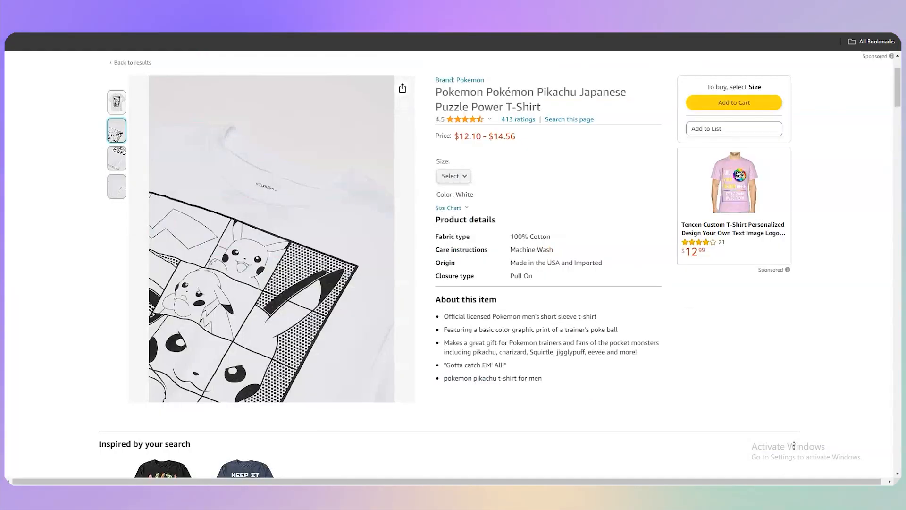
{"action": "scroll", "coordinate": [85, 69], "scroll_direction": "up", "scroll_amount": 2}
{"action": "left_click", "coordinate": [86, 64]}
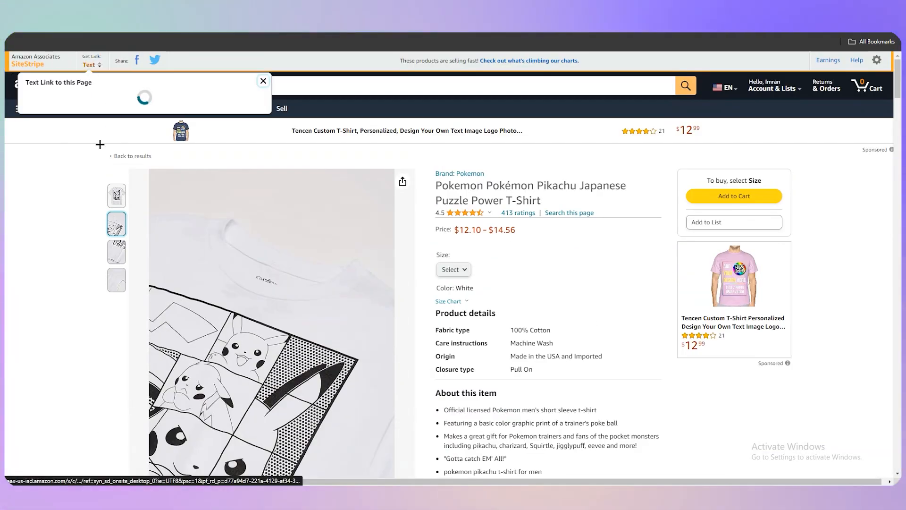
{"action": "right_click", "coordinate": [81, 155]}
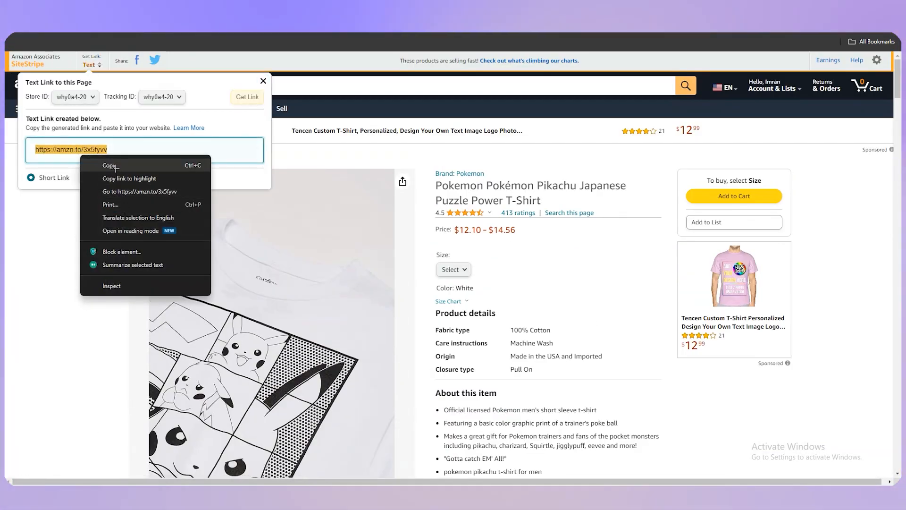
{"action": "left_click", "coordinate": [109, 165]}
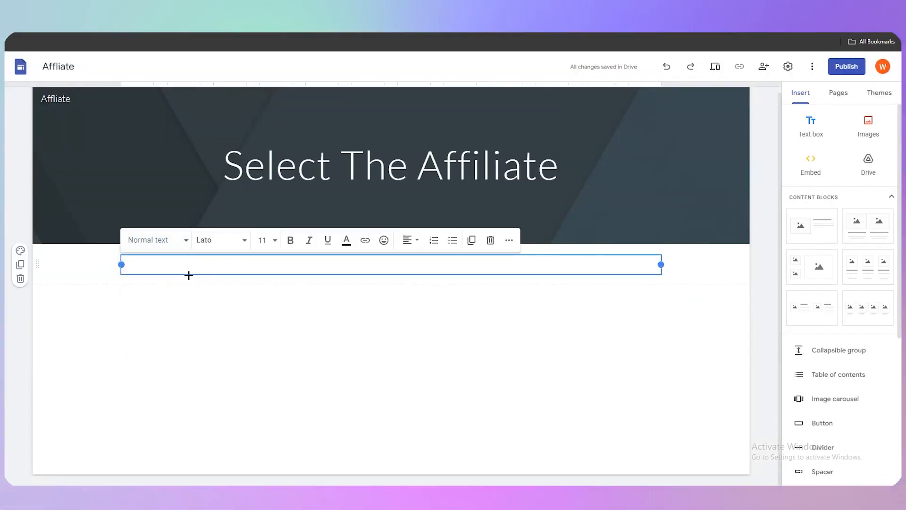
{"action": "key", "text": "ctrl+v"}
{"action": "left_click", "coordinate": [214, 303]}
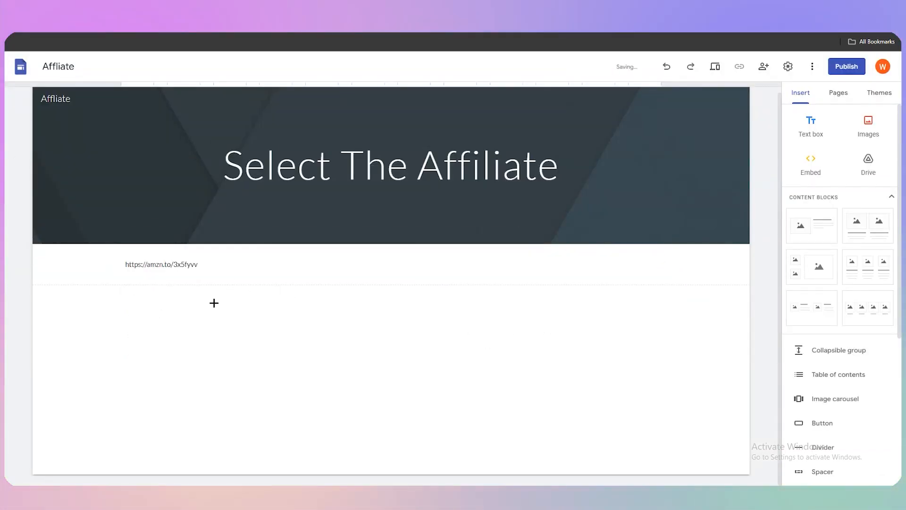
{"action": "left_click", "coordinate": [168, 265]}
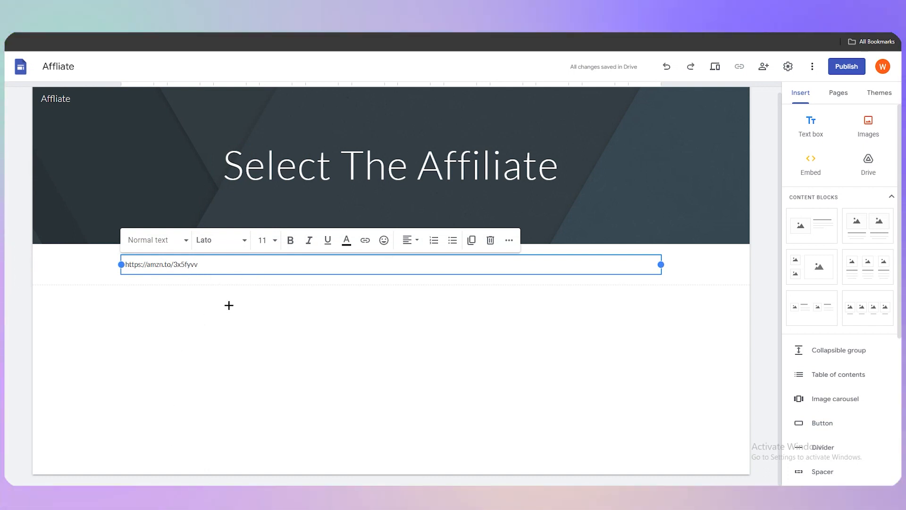
{"action": "left_click", "coordinate": [200, 299]}
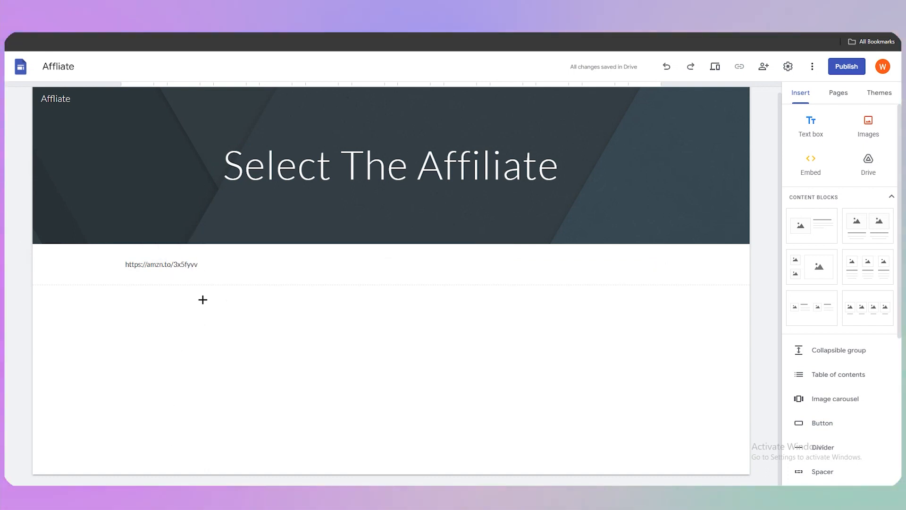
Step: Replace the pasted short-link text in the site's text box with the word AFFLIATE
{"action": "left_click", "coordinate": [187, 266]}
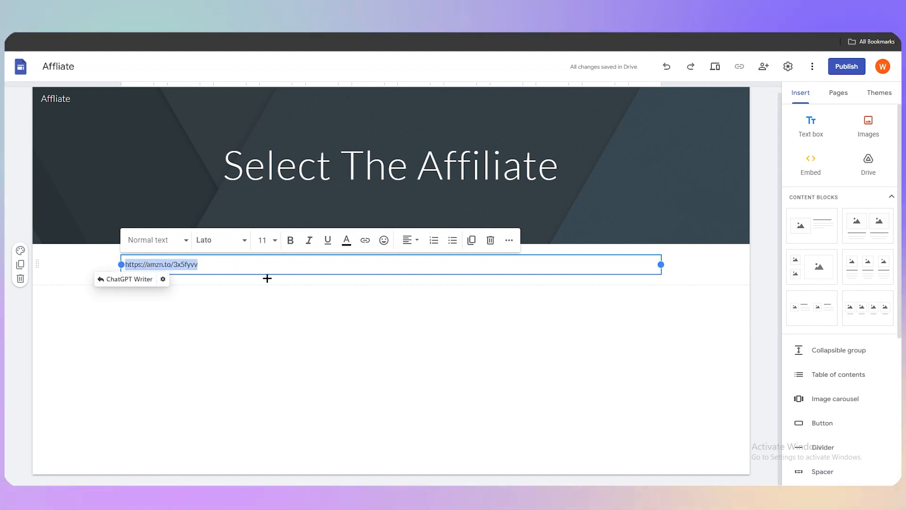
{"action": "type", "text": "AFFLIATE"}
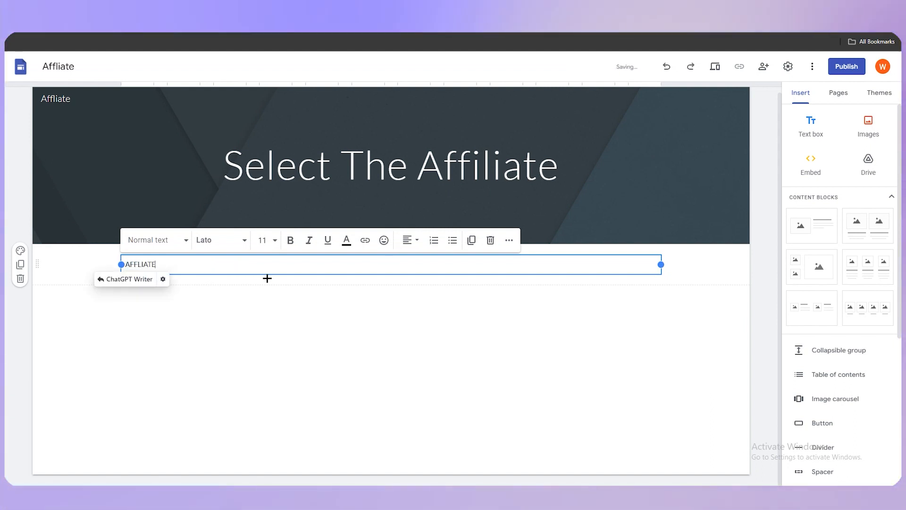
{"action": "double_click", "coordinate": [223, 352]}
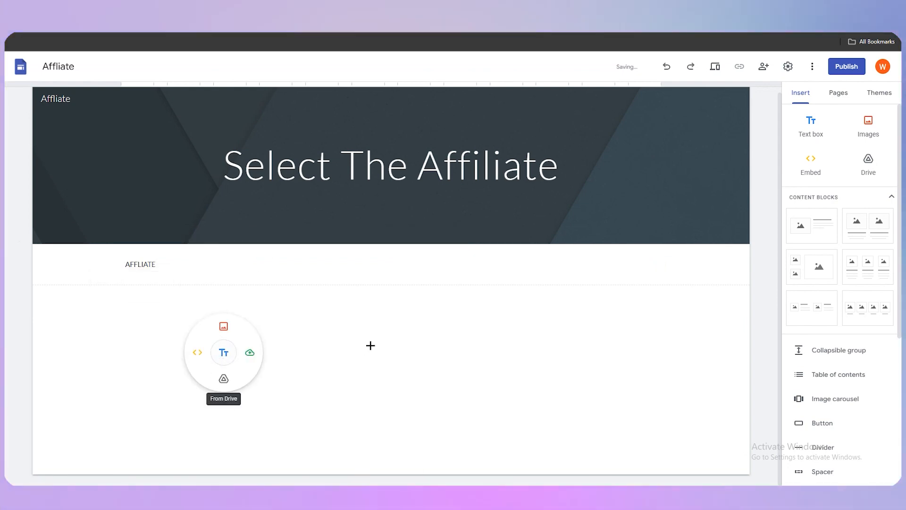
{"action": "left_click", "coordinate": [180, 269]}
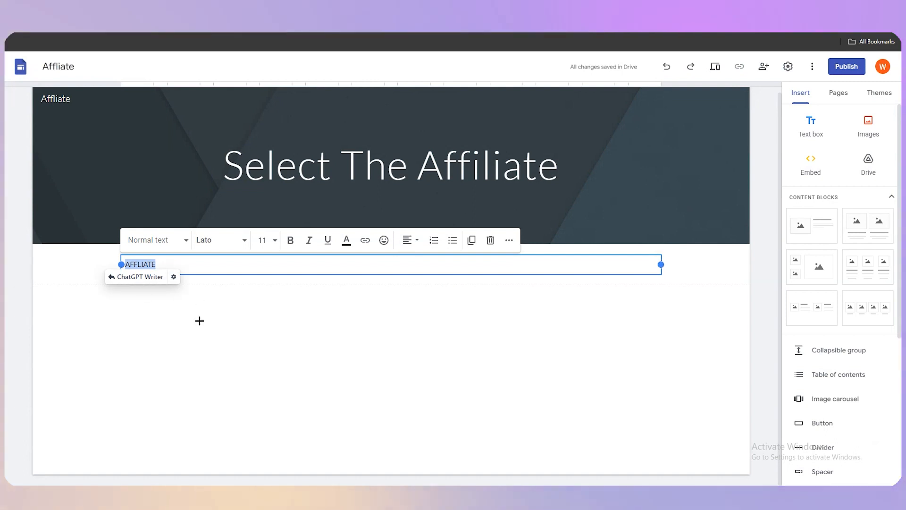
{"action": "left_click_drag", "start_coordinate": [162, 264], "coordinate": [121, 265]}
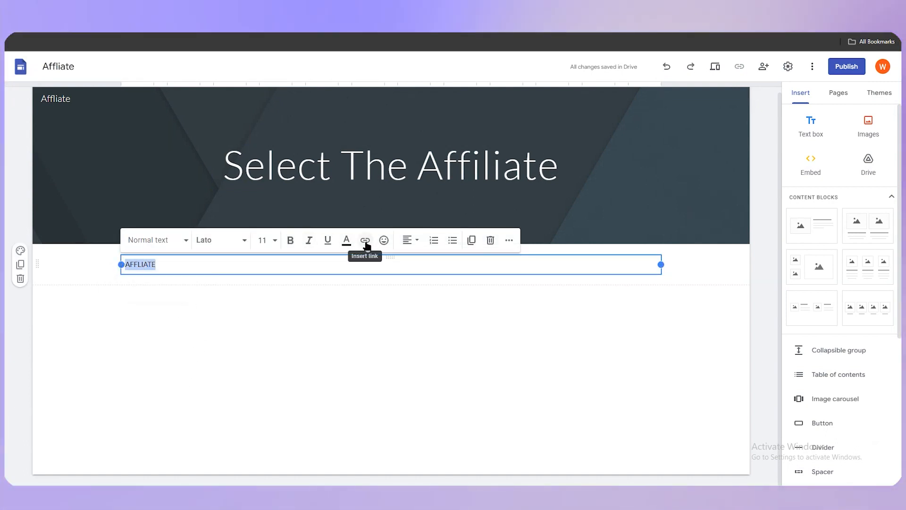
{"action": "left_click", "coordinate": [281, 289]}
{"action": "double_click", "coordinate": [142, 263]}
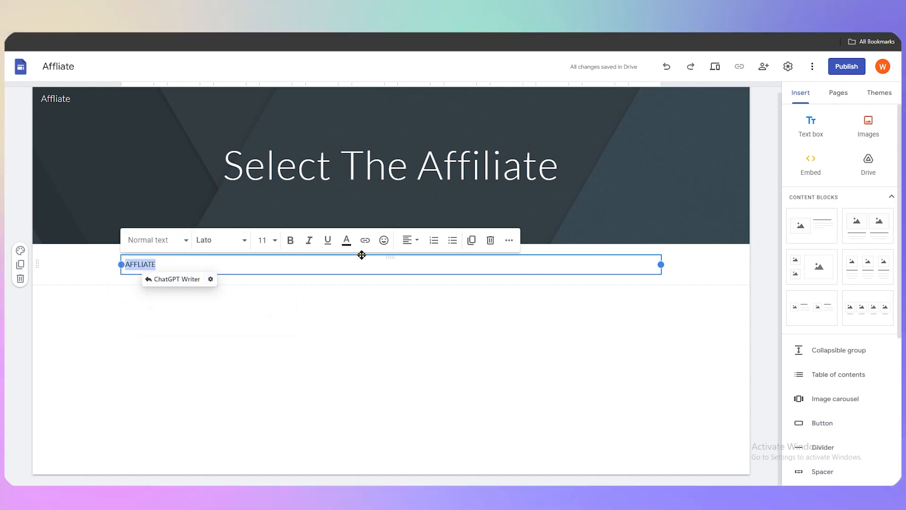
{"action": "left_click", "coordinate": [365, 240]}
{"action": "right_click", "coordinate": [177, 320]}
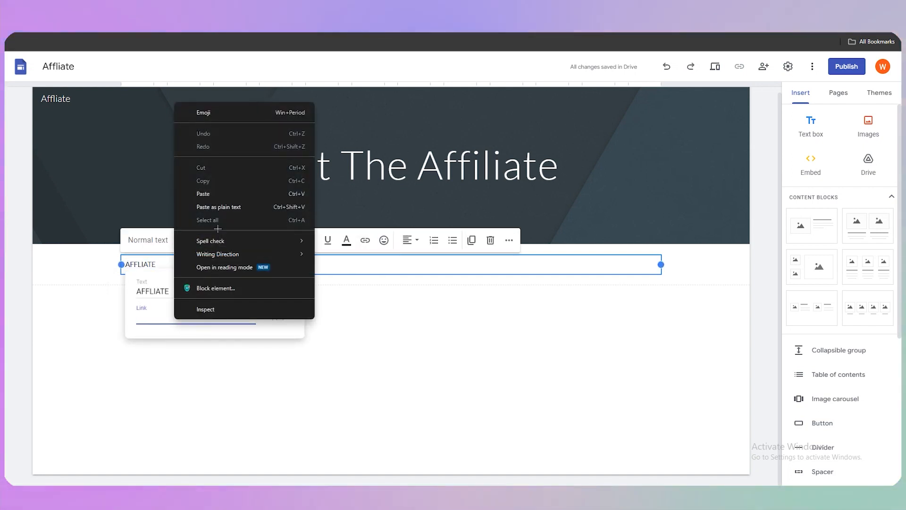
{"action": "left_click", "coordinate": [213, 194]}
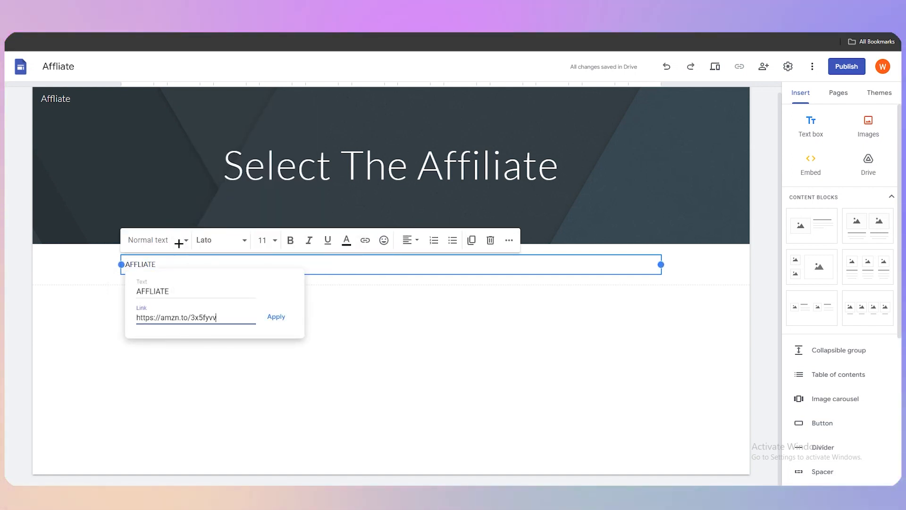
{"action": "left_click", "coordinate": [274, 317]}
{"action": "left_click", "coordinate": [249, 344]}
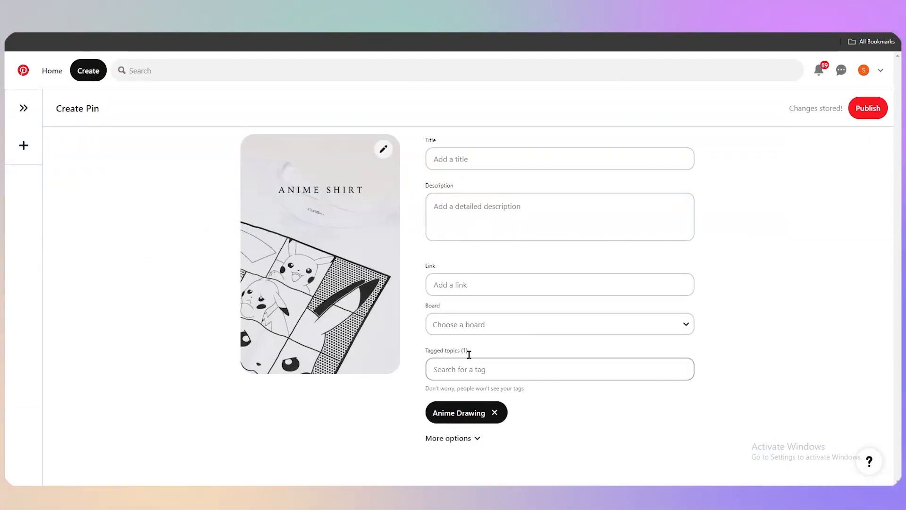
Step: Return to the Pinterest pin form and enter the title Anime Shirt Design
{"action": "left_click", "coordinate": [508, 287]}
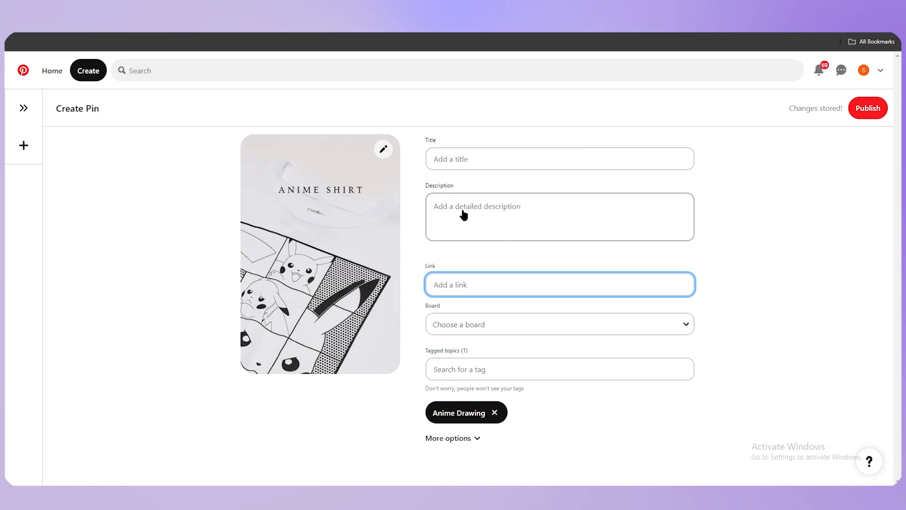
{"action": "left_click", "coordinate": [463, 210]}
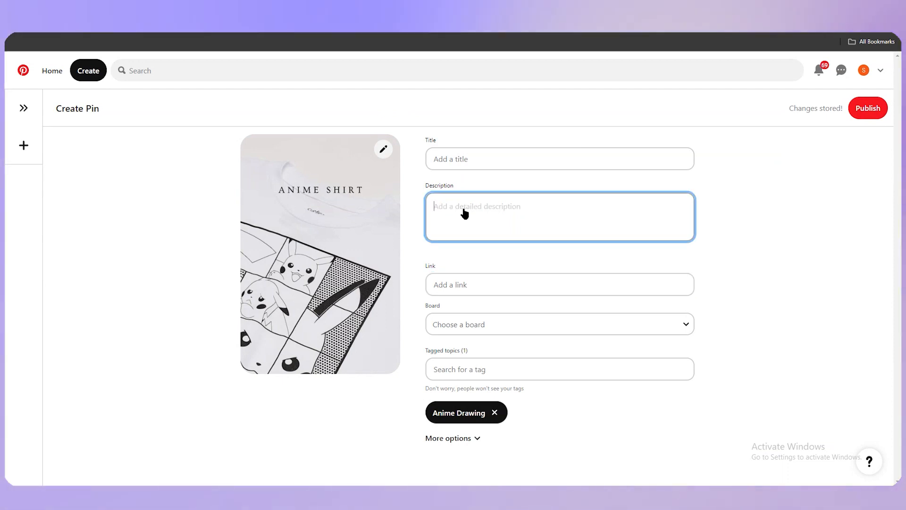
{"action": "left_click", "coordinate": [492, 159]}
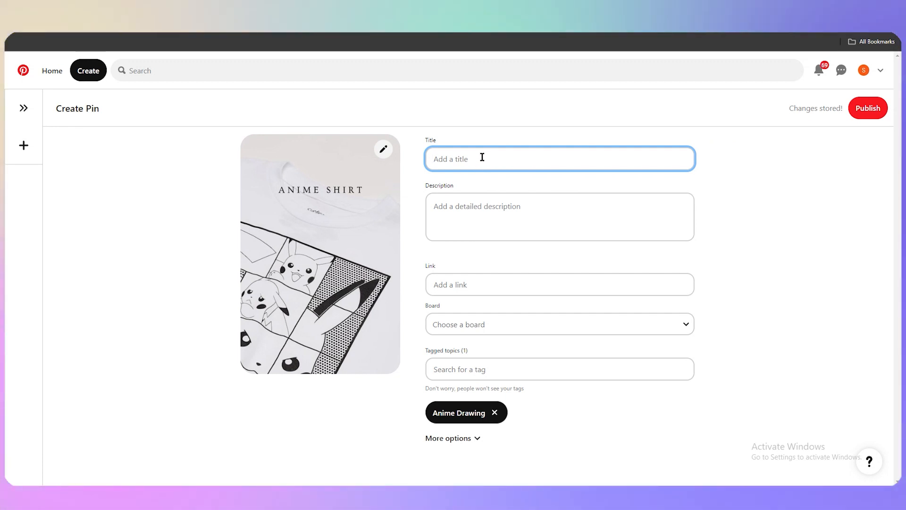
{"action": "type", "text": "aNI"}
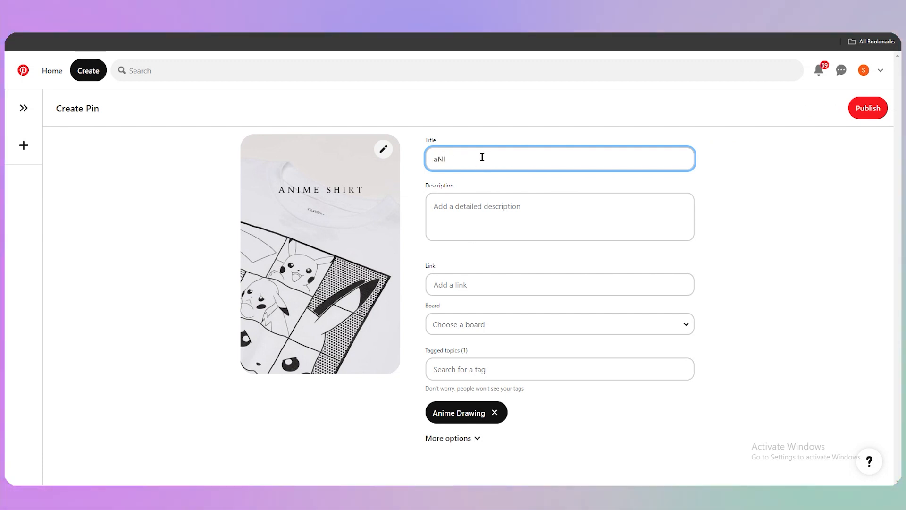
{"action": "key", "text": "BackSpace"}
{"action": "key", "text": "BackSpace"}
{"action": "key", "text": "BackSpace"}
{"action": "type", "text": "Anim"}
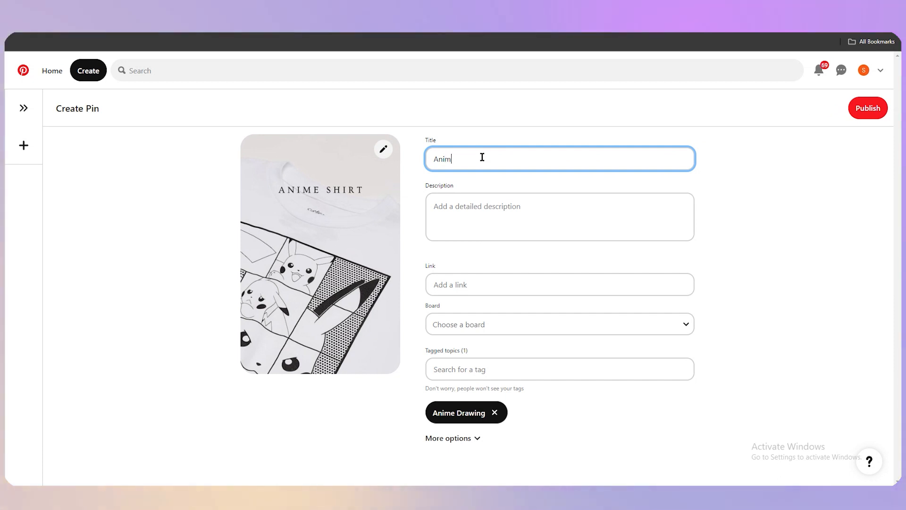
{"action": "type", "text": "e Shirt Design"}
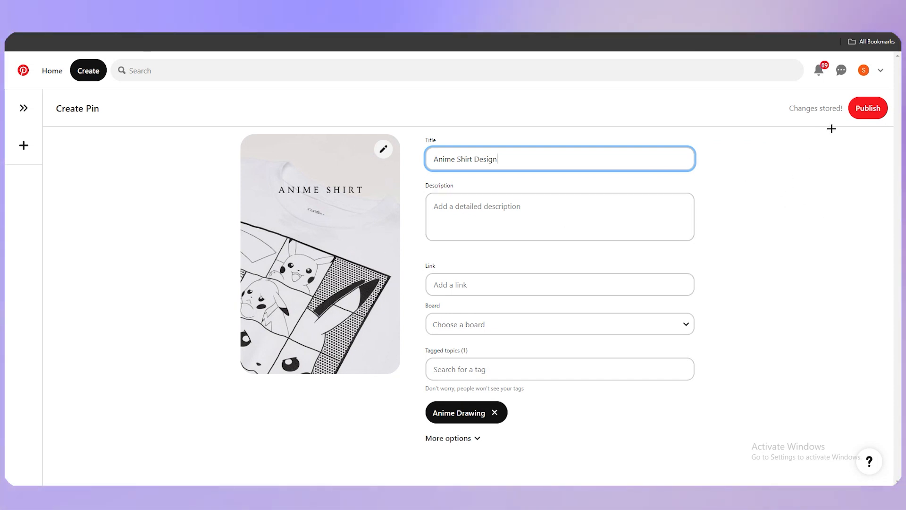
Step: Publish the pin, open the published pin to view it, and dismiss the notification request
{"action": "left_click", "coordinate": [869, 111]}
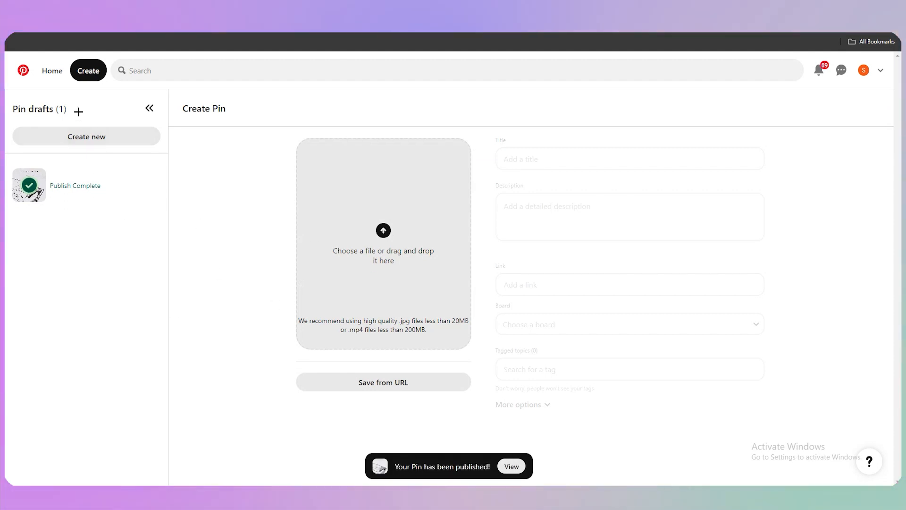
{"action": "left_click", "coordinate": [518, 466]}
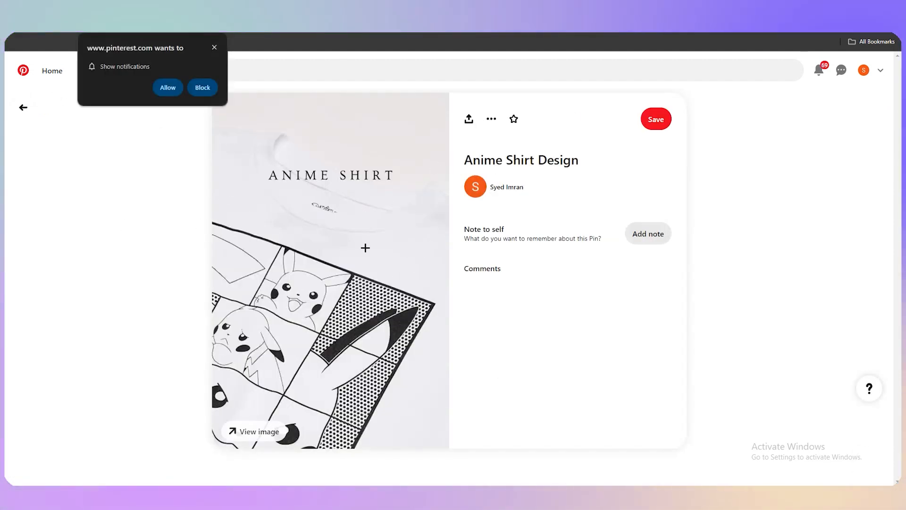
{"action": "left_click", "coordinate": [214, 47]}
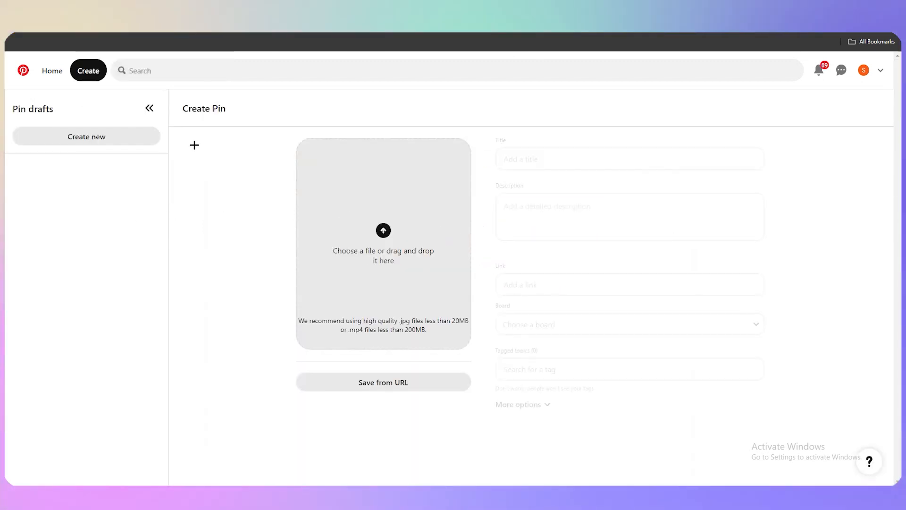